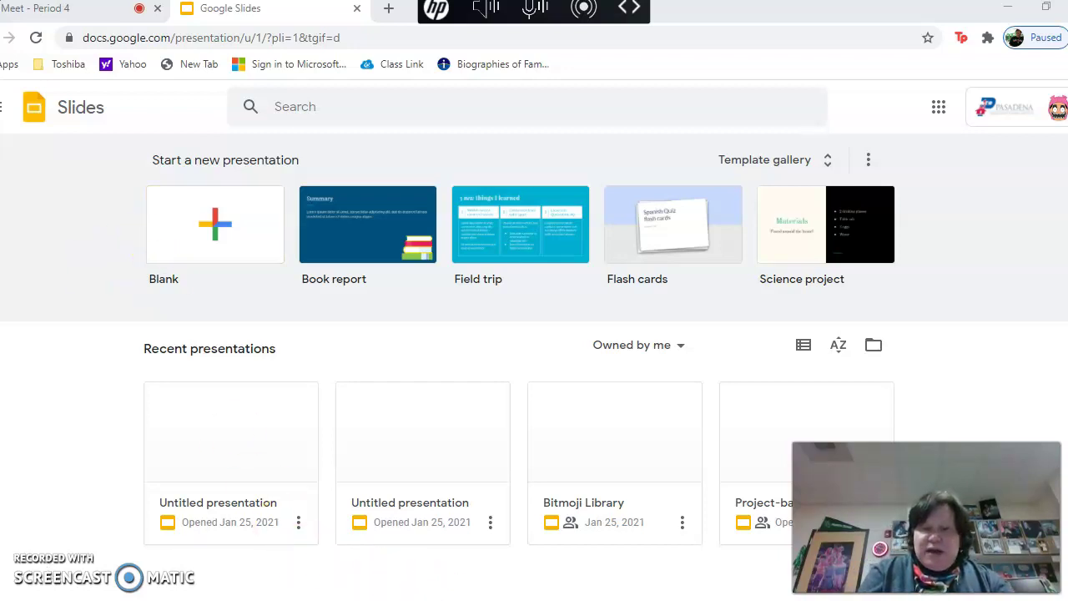
Check the list of book trailer links in Word, and open the first recent untitled presentation in Google Slides
mouse_move(478, 598)
click(501, 556)
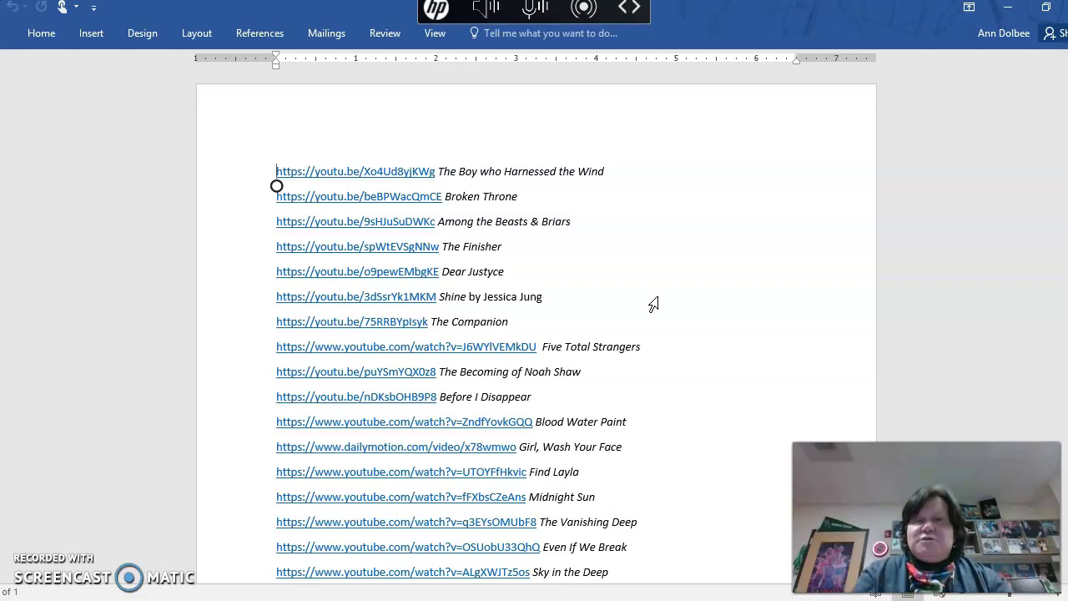
click(436, 535)
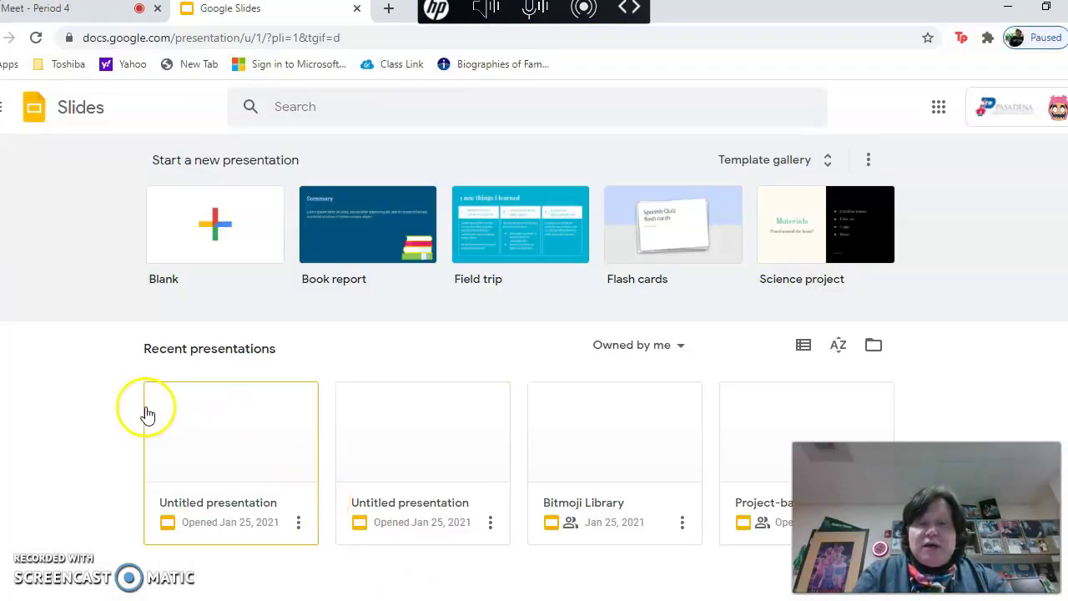
click(231, 511)
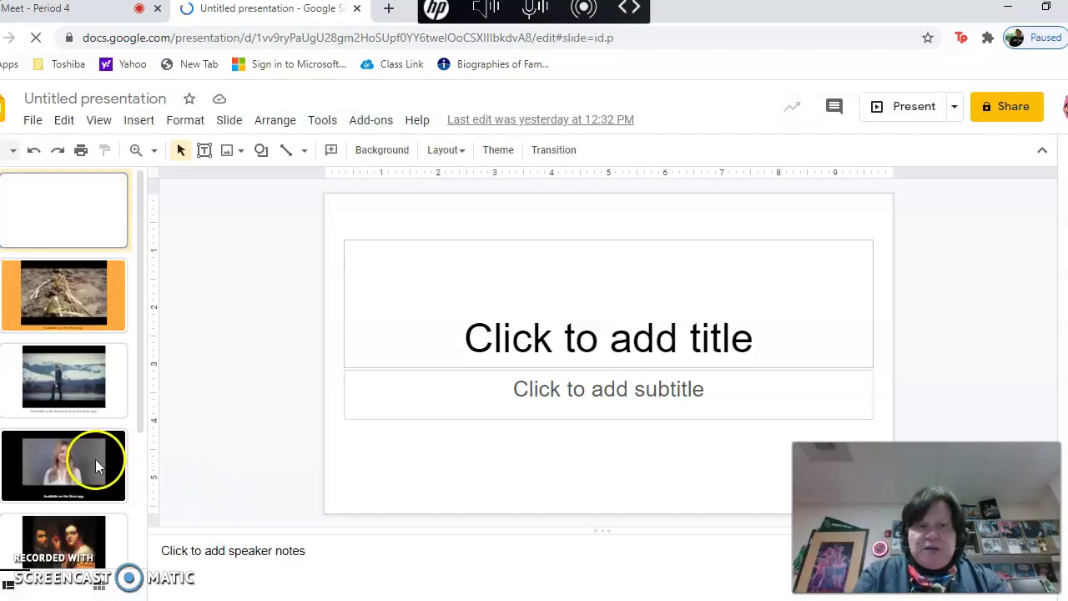
Delete the blank title slide and add a new slide after the orange video slide
click(70, 234)
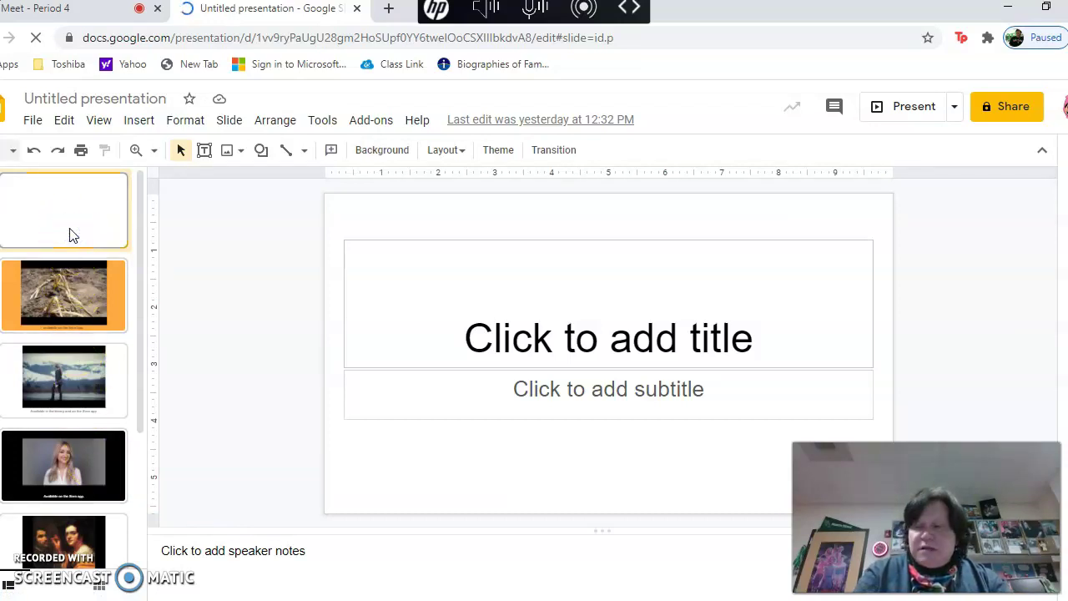
key(Delete)
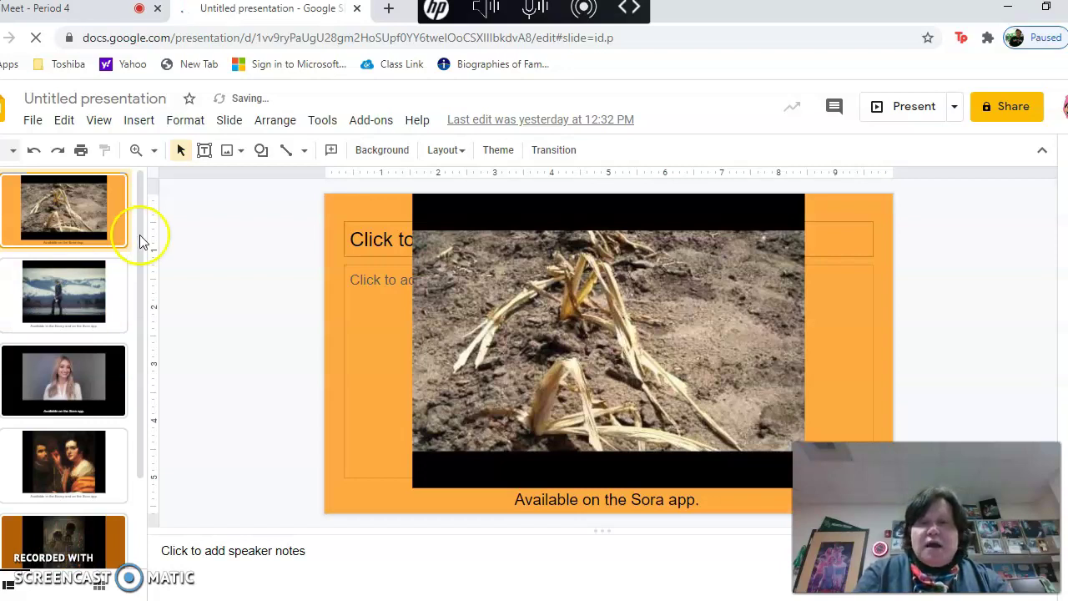
click(286, 383)
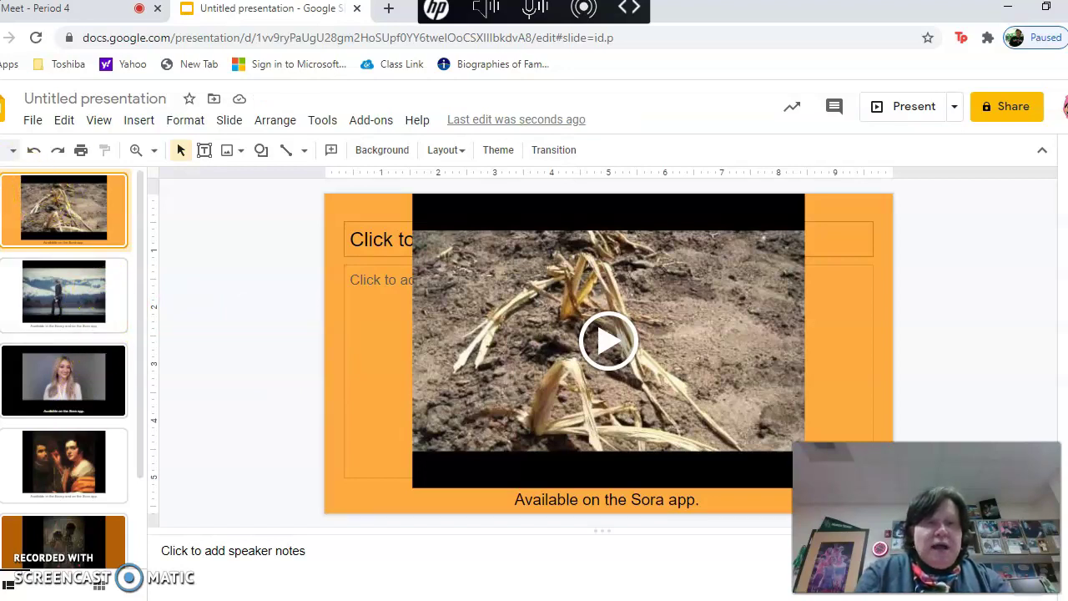
click(3, 150)
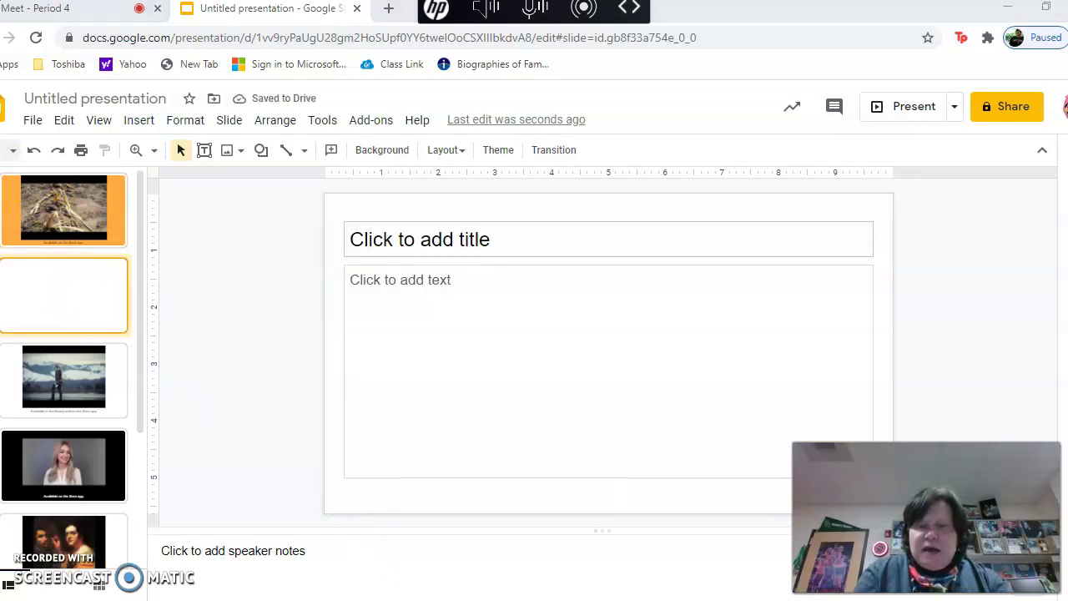
Copy the hyperlink for The Finisher from the list in Word and return to the presentation in Google Slides
key(alt+Tab)
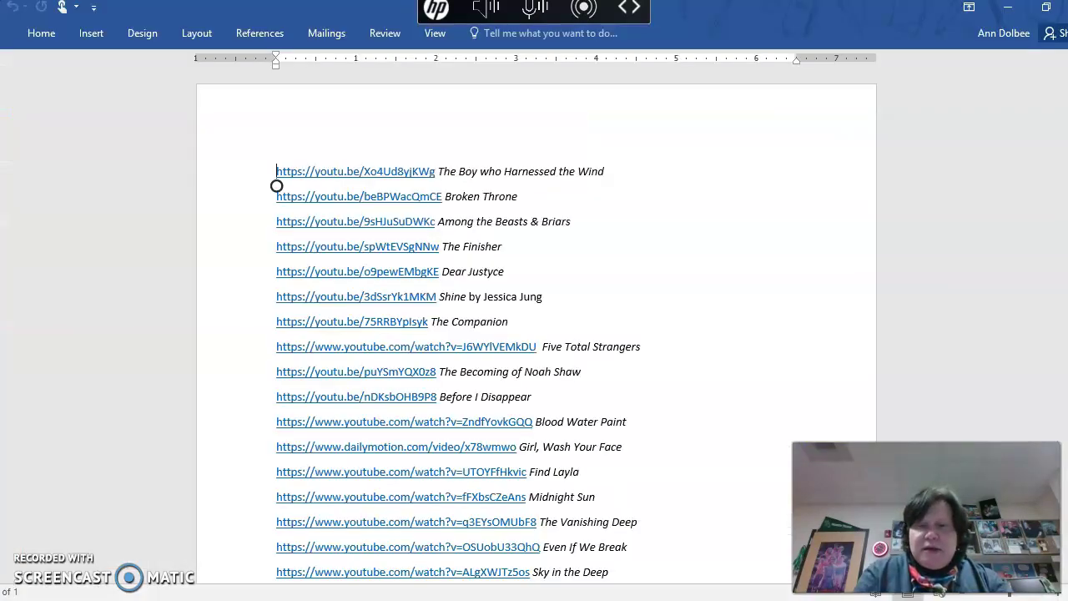
right_click(348, 250)
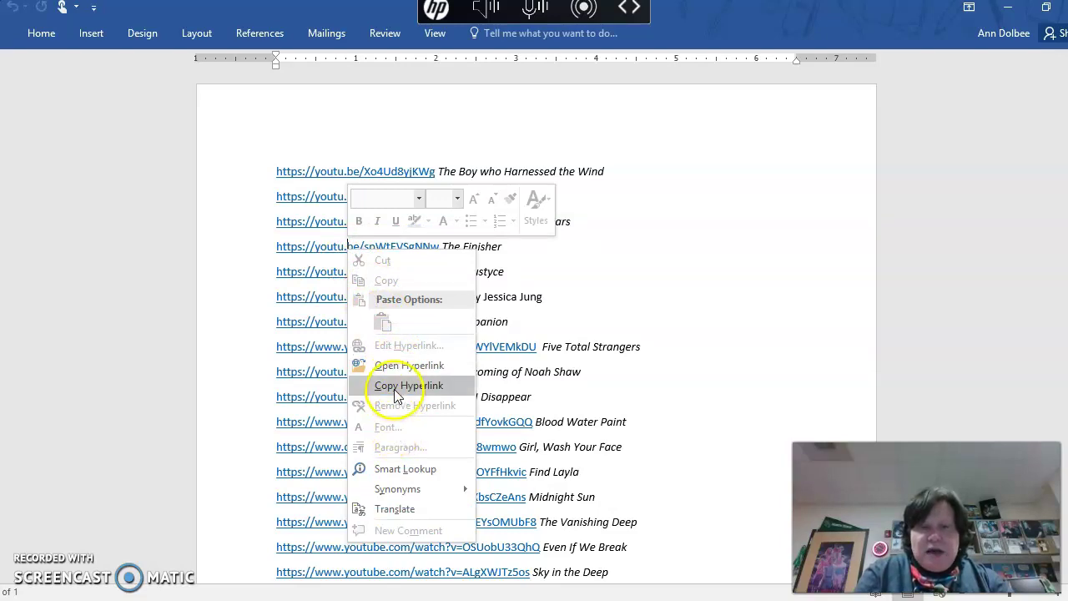
click(396, 394)
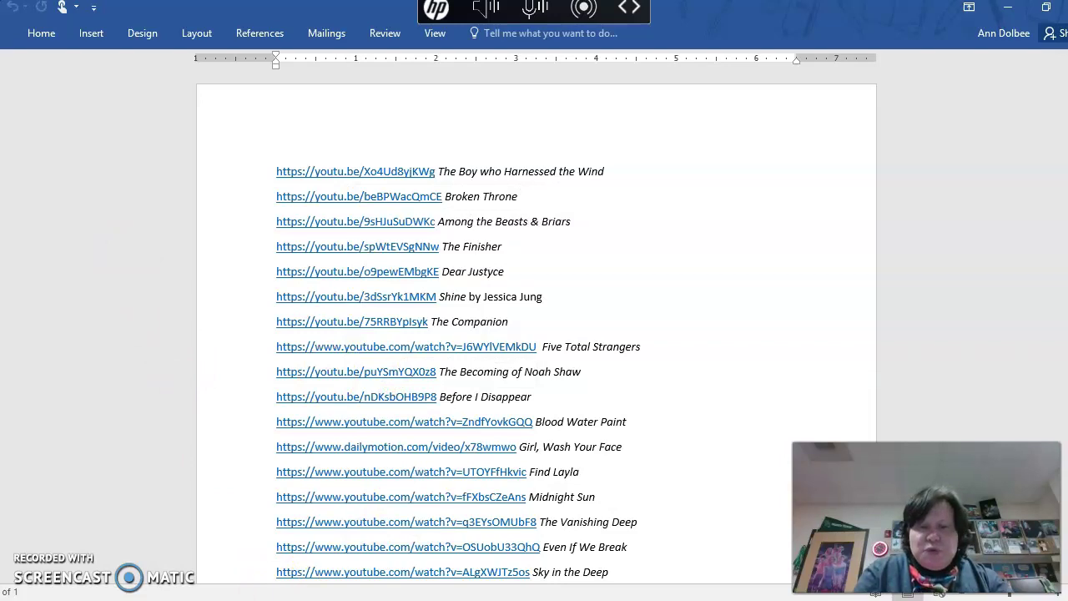
key(alt+Tab)
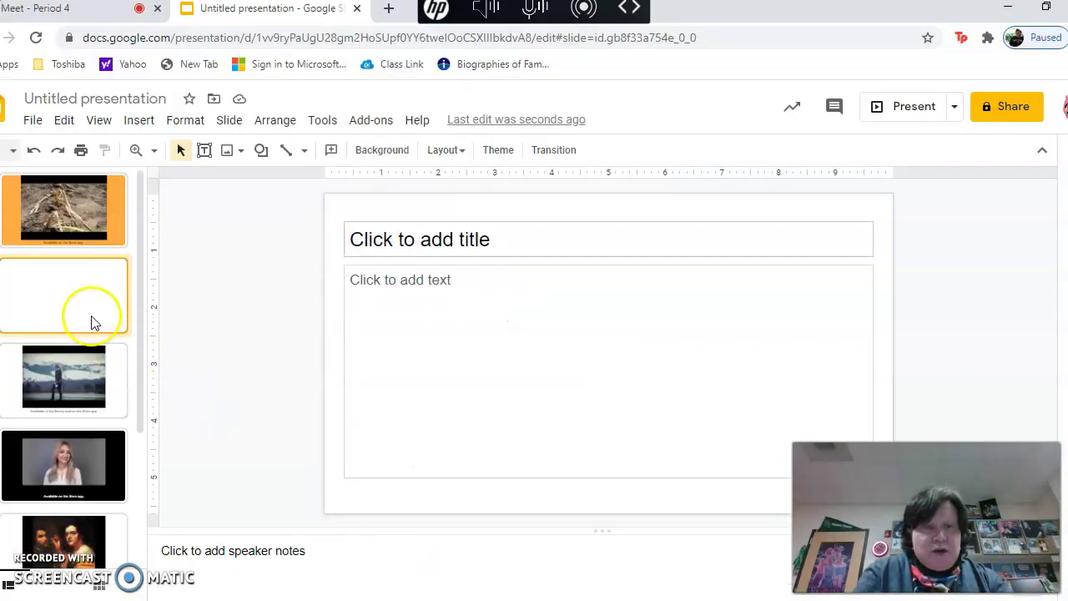
Insert the YouTube video The Finisher Book Trailer on the new slide, finding it with the copied link
click(153, 121)
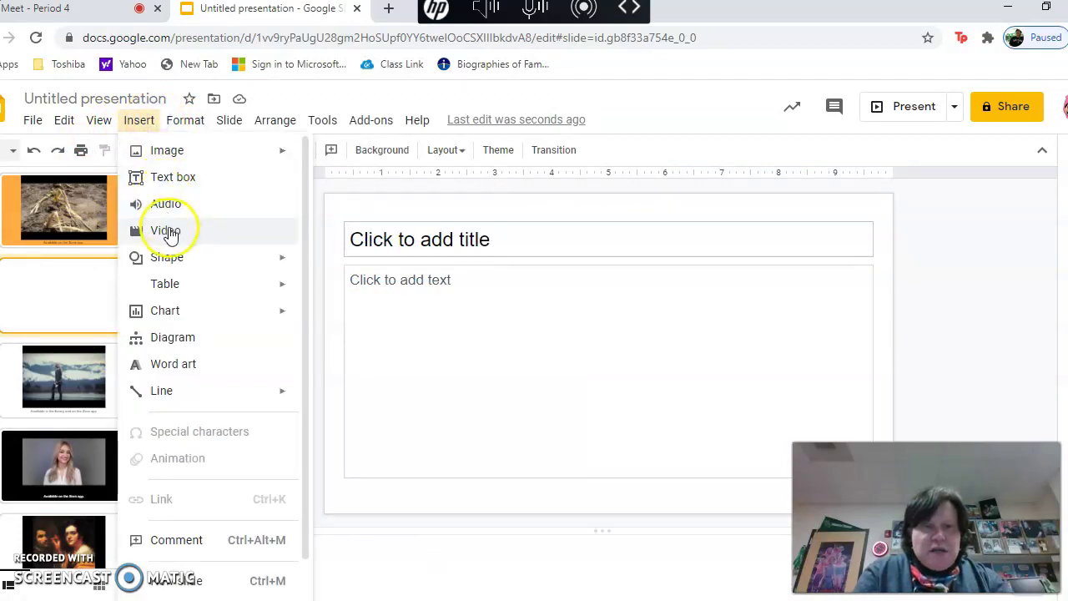
click(167, 231)
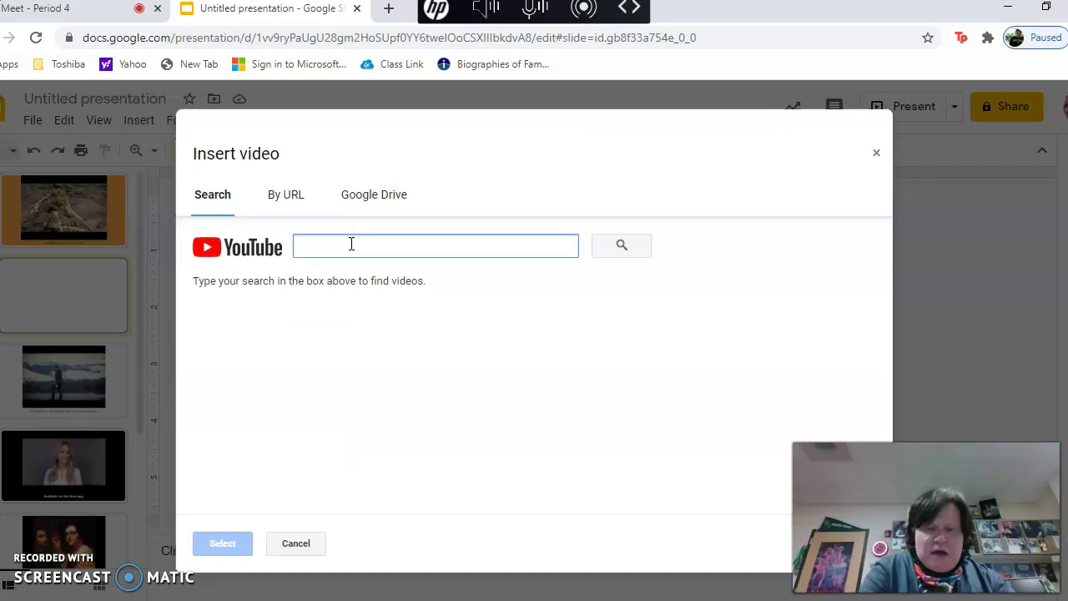
key(ctrl+v)
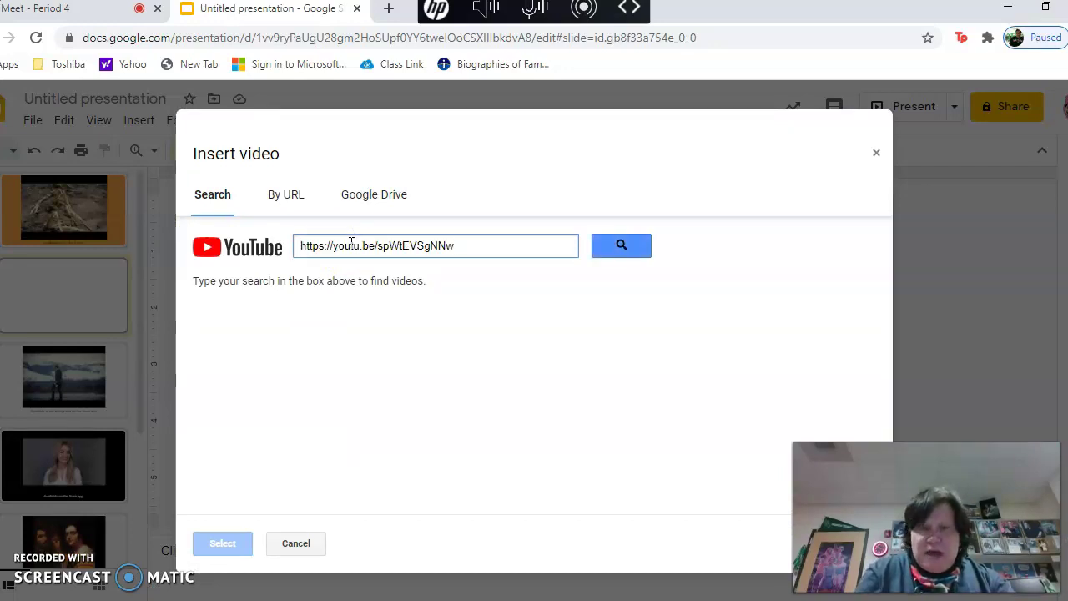
key(Return)
click(240, 332)
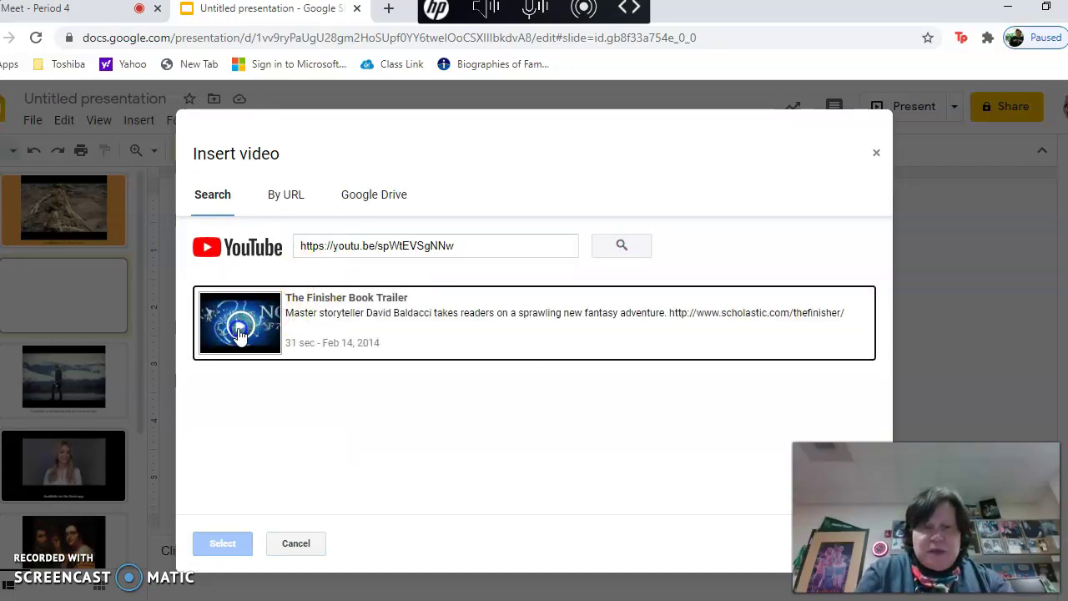
click(218, 549)
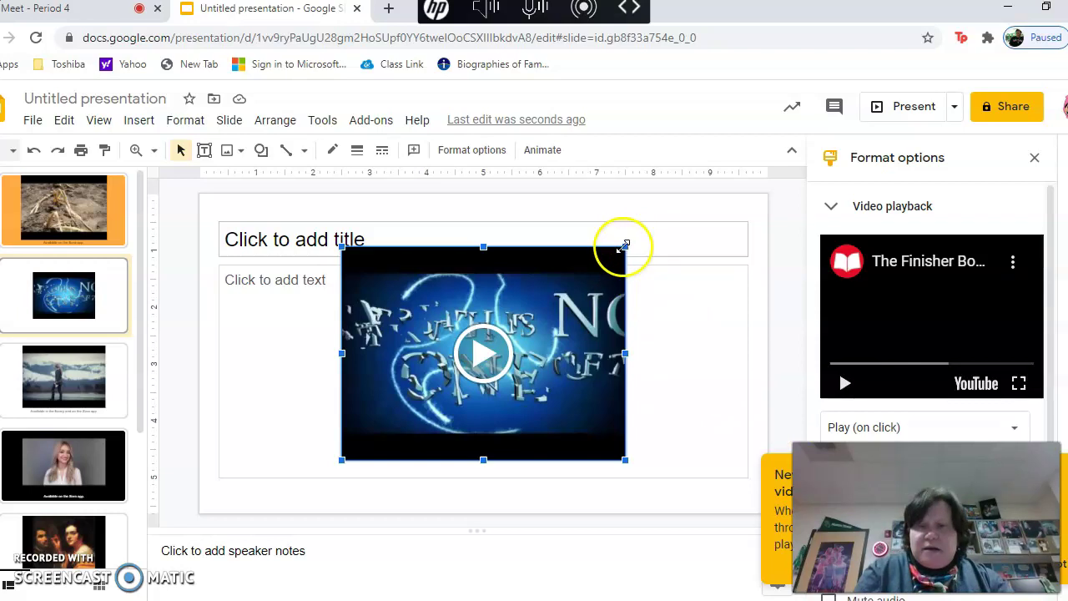
Enlarge the Finisher video until it spans from the slide's top edge to the lower edge of the body placeholder
drag(624, 245, 695, 210)
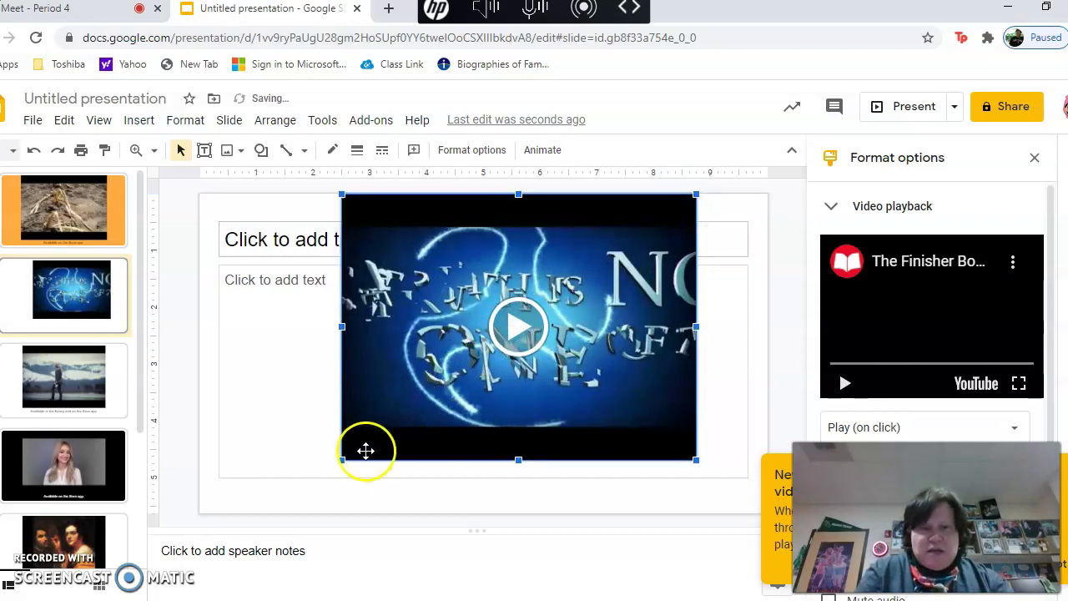
drag(342, 459, 318, 477)
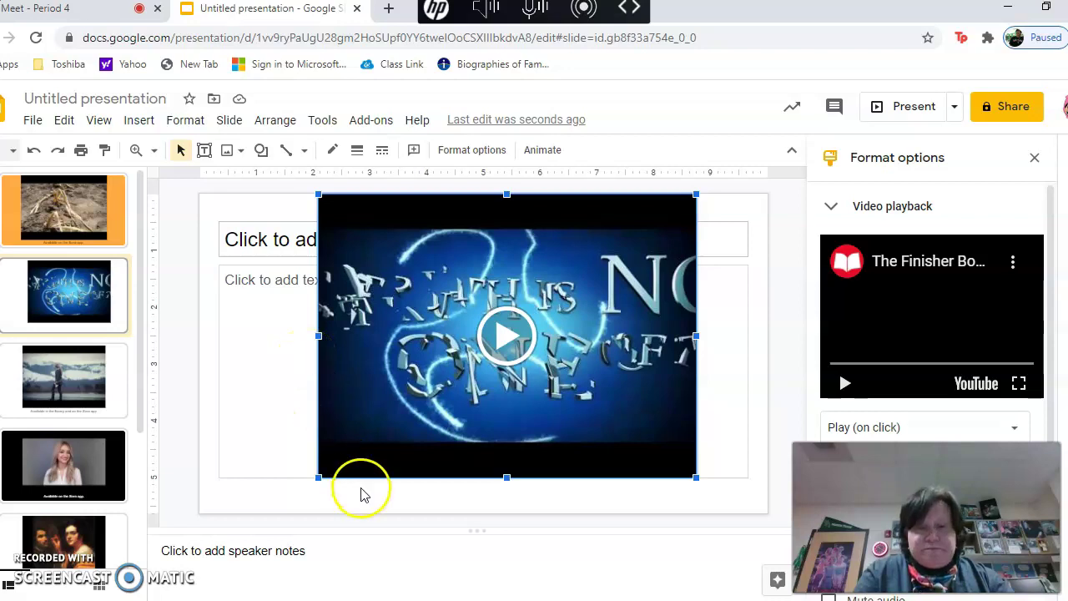
Compare the caption on the third slide, and add an empty text box beneath the Finisher video
click(41, 386)
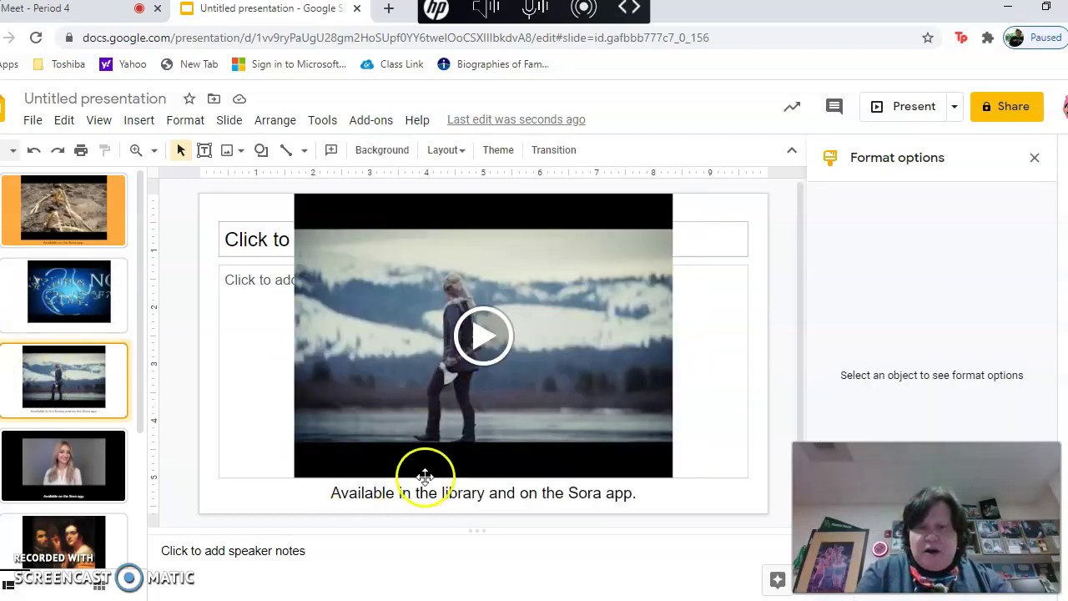
click(96, 324)
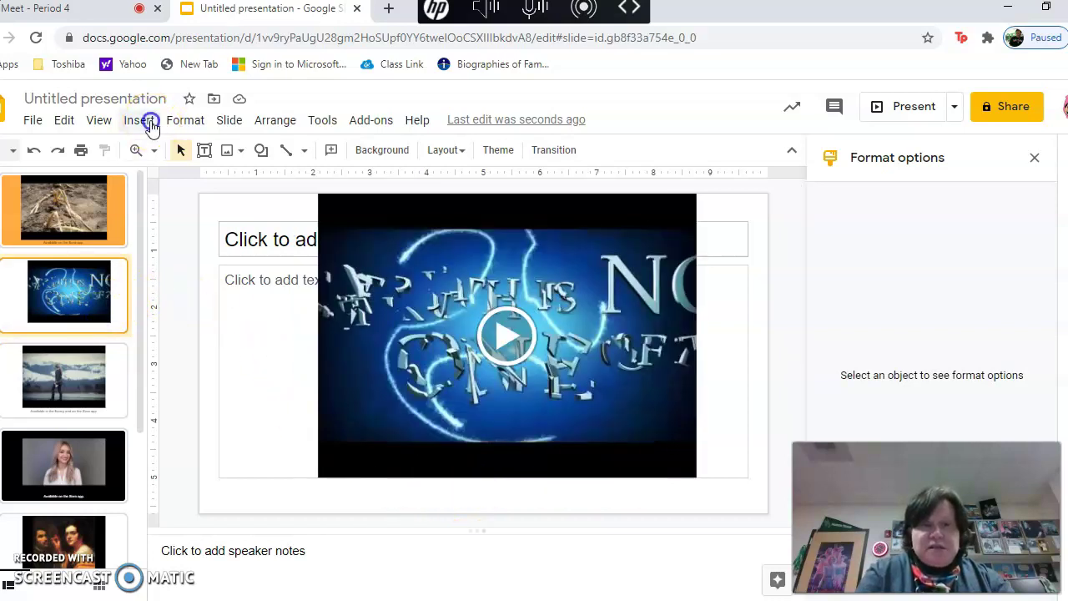
click(148, 122)
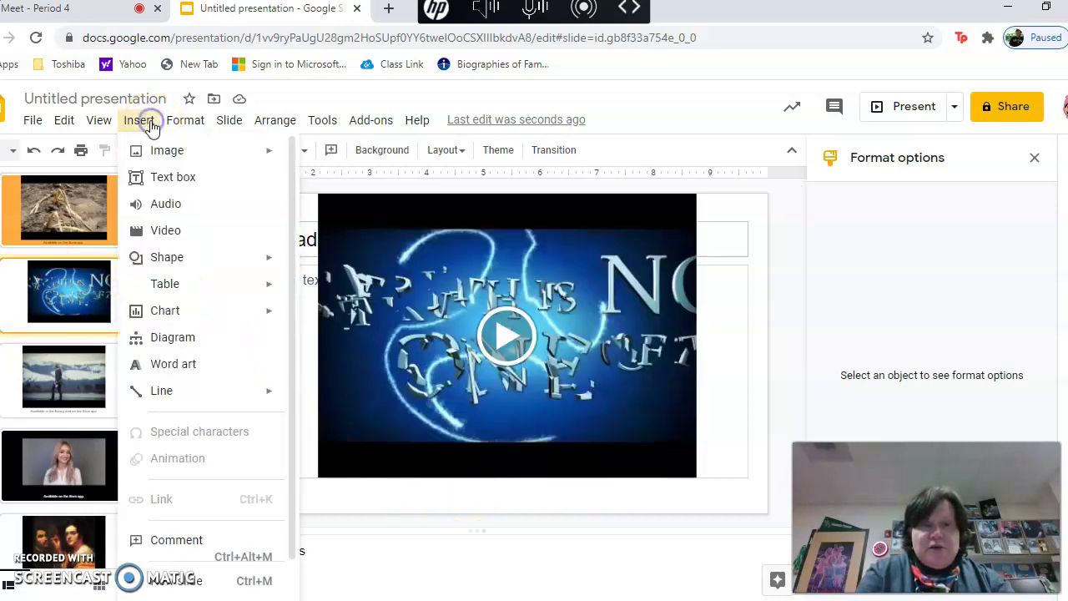
click(161, 180)
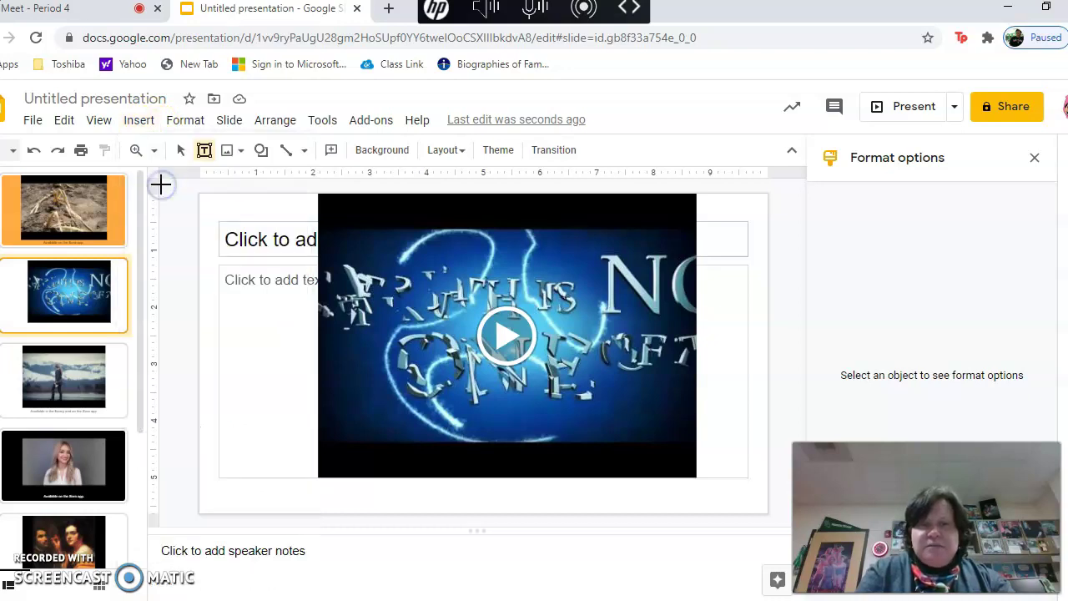
drag(315, 489, 667, 506)
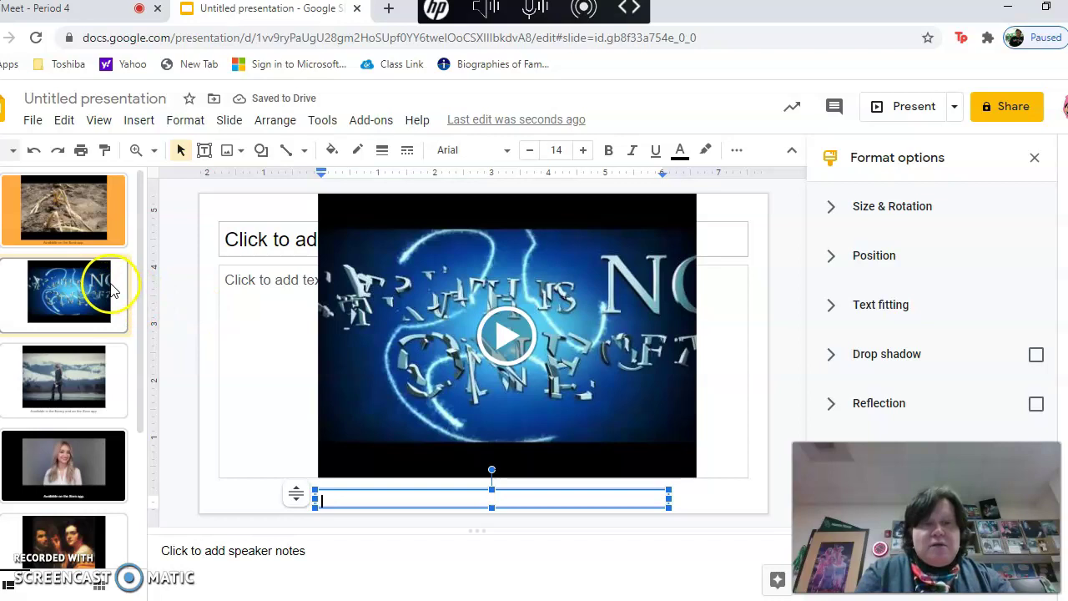
Undo the text box and both resizes of the Finisher video
click(34, 151)
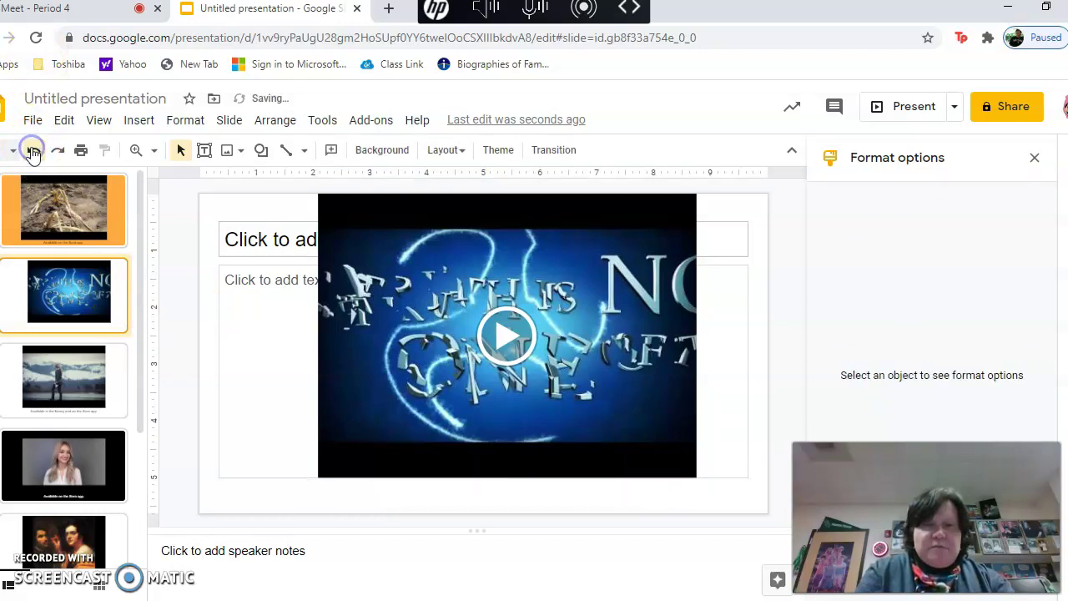
click(33, 151)
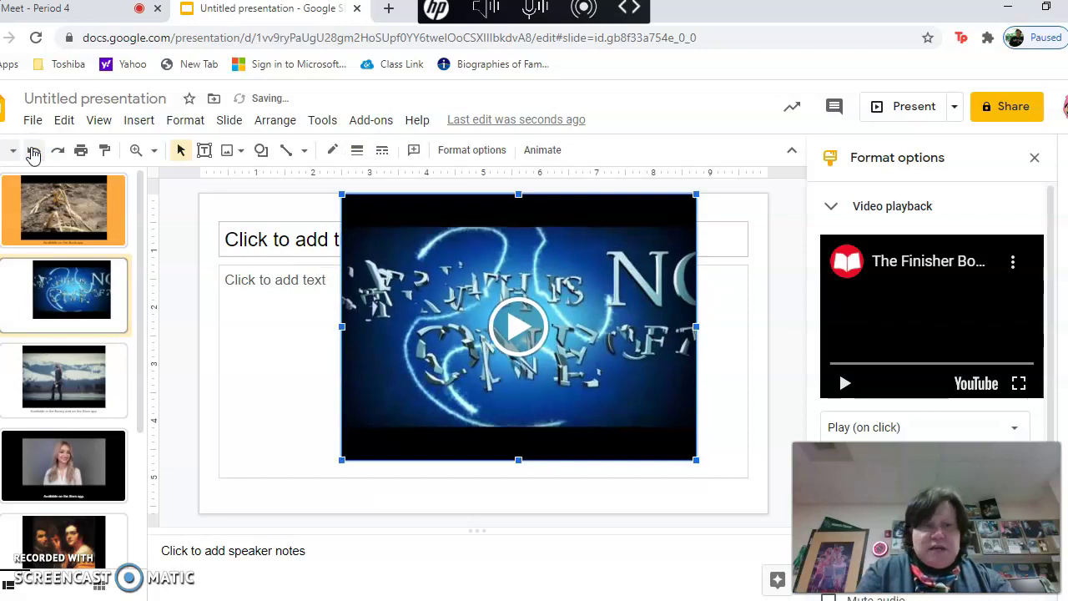
click(33, 151)
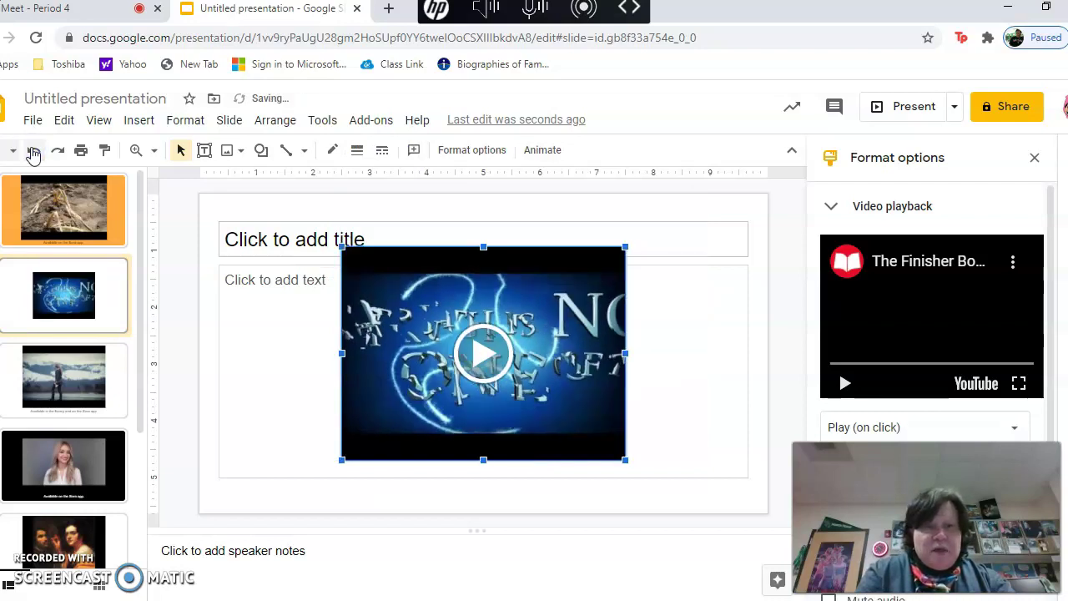
Display the motion settings and examine the slide transition options for the Finisher slide
click(65, 200)
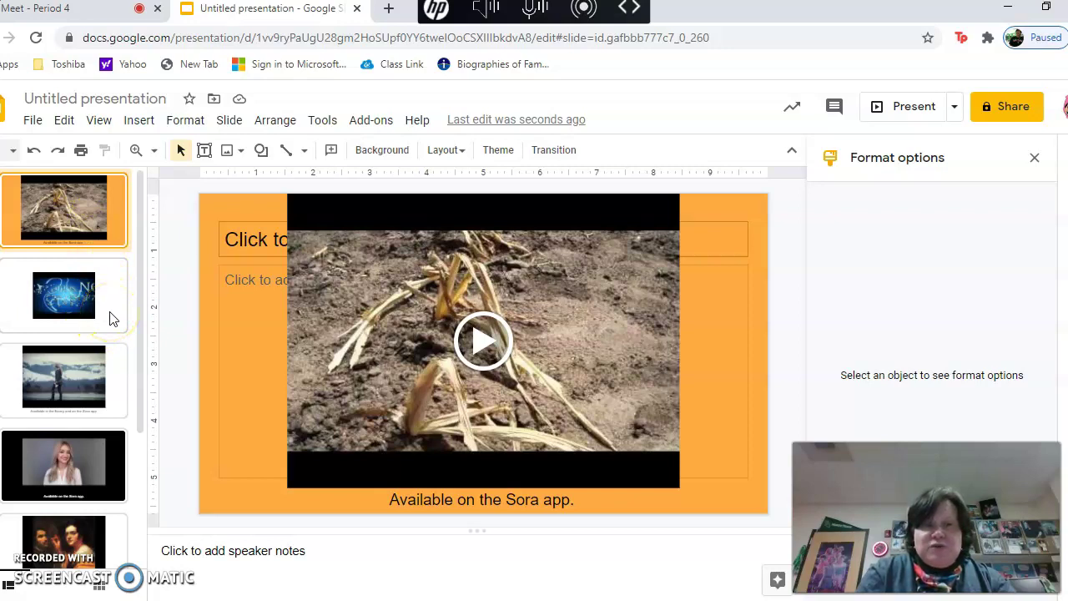
click(550, 159)
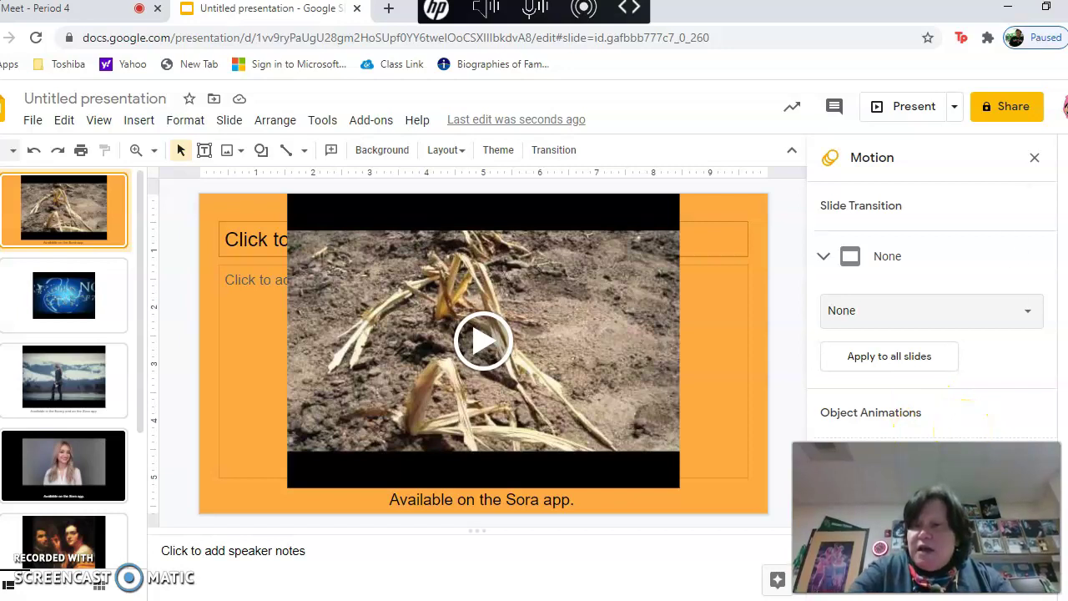
click(117, 324)
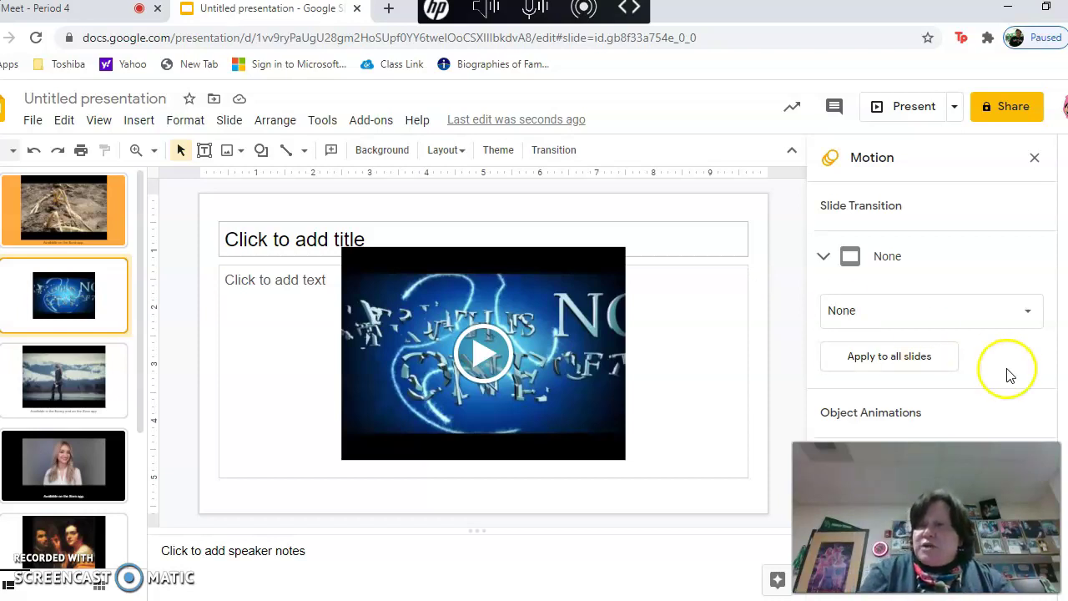
click(1029, 312)
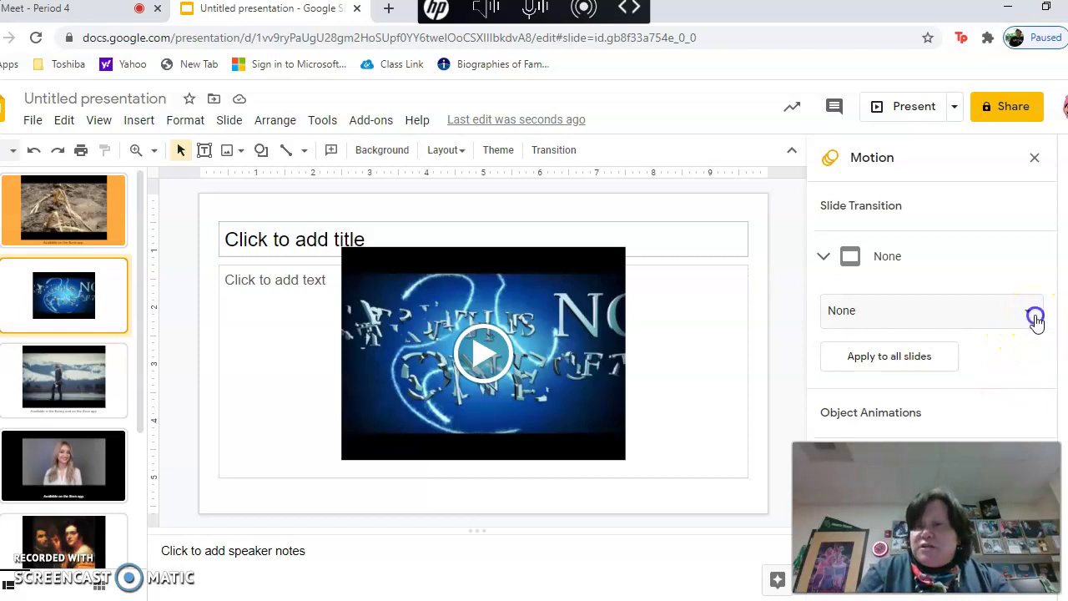
click(1029, 311)
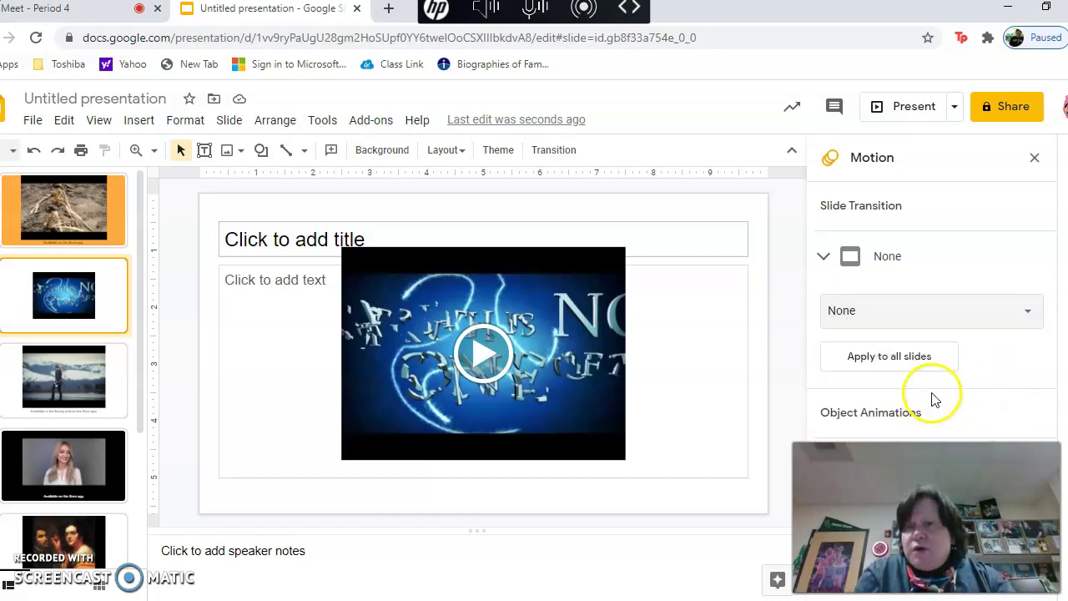
click(824, 259)
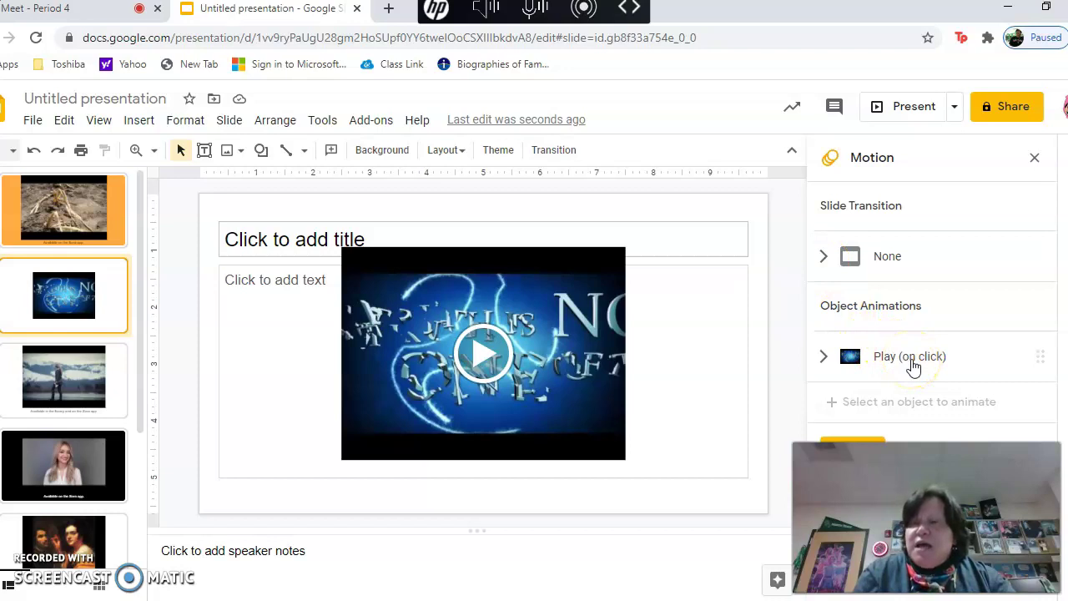
Set the Finisher video's animation to Play (automatically) with the After previous start condition
click(913, 359)
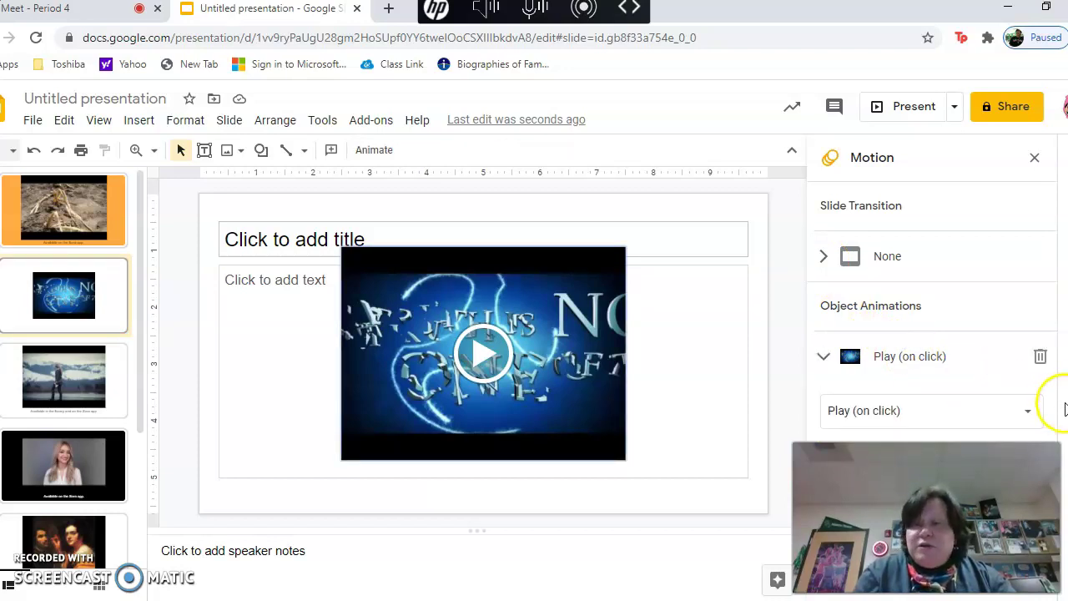
click(1028, 413)
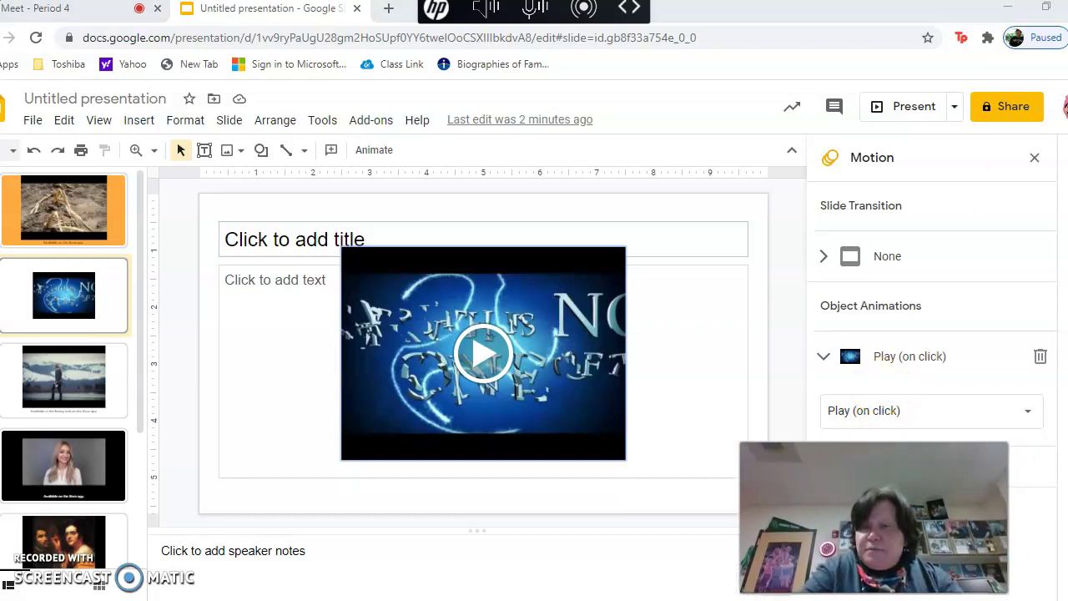
click(919, 412)
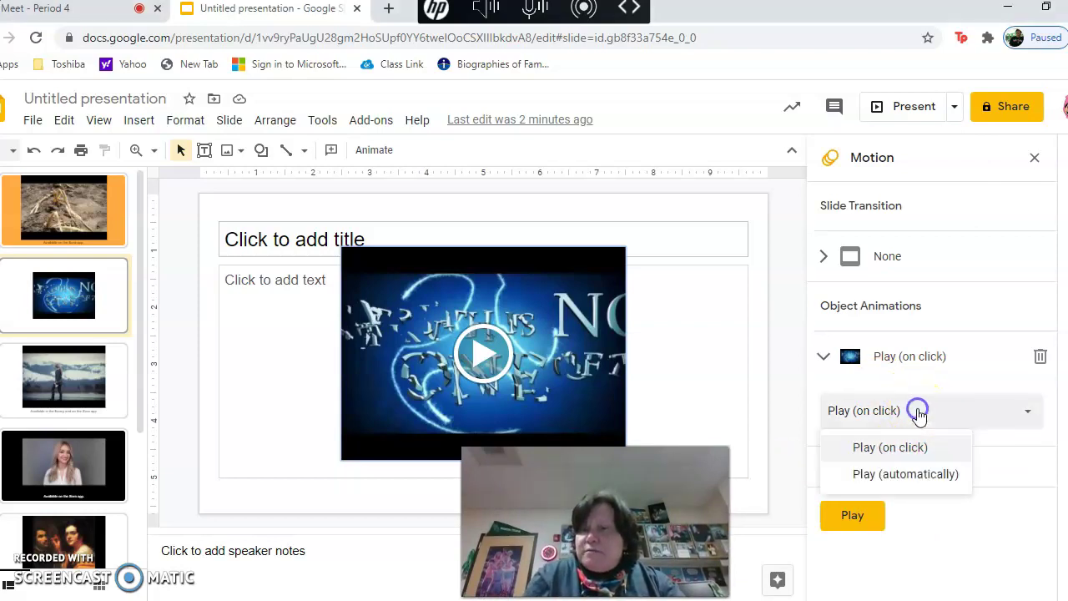
click(909, 474)
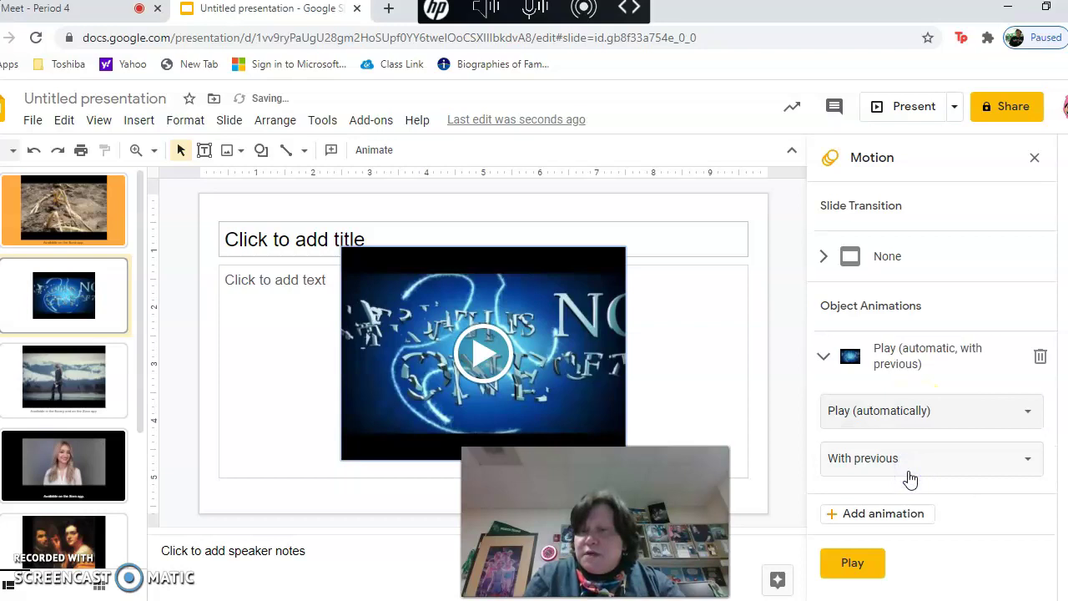
click(930, 454)
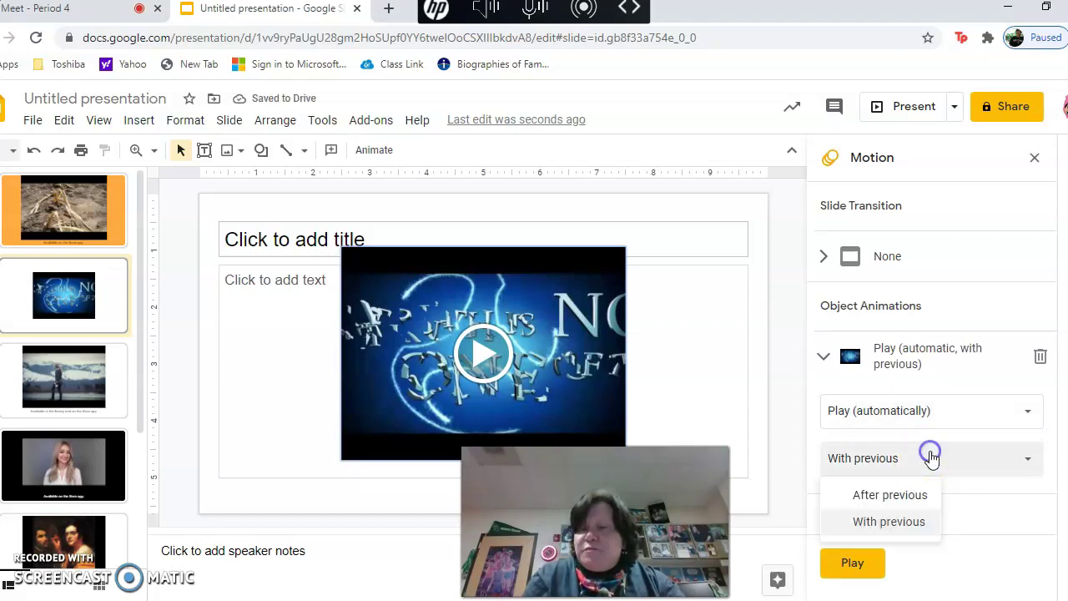
click(890, 495)
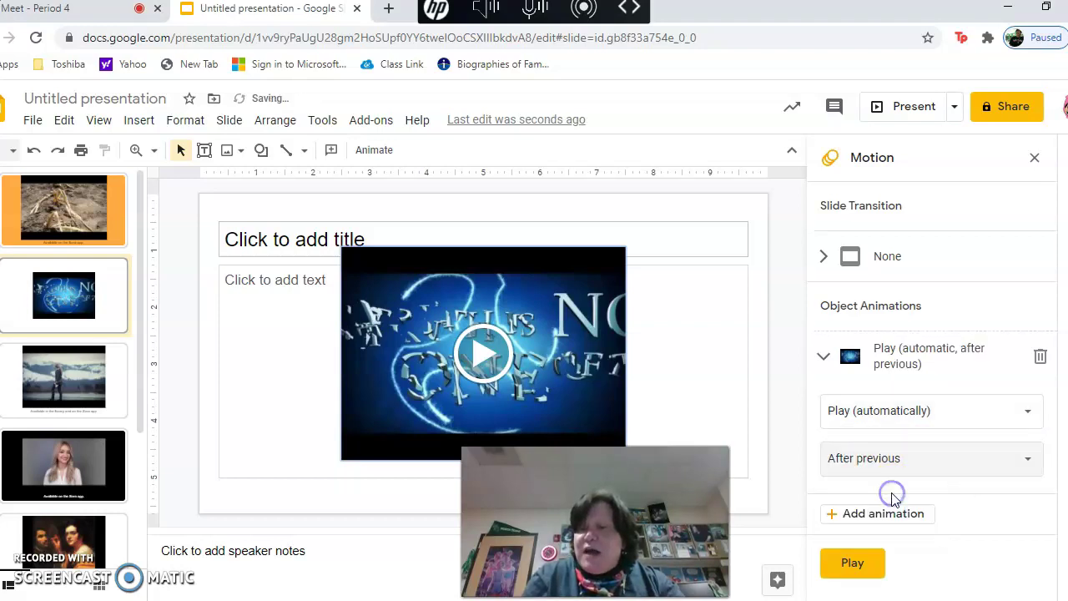
Preview the Finisher slide's animation, pause the video, and stop the preview
click(853, 563)
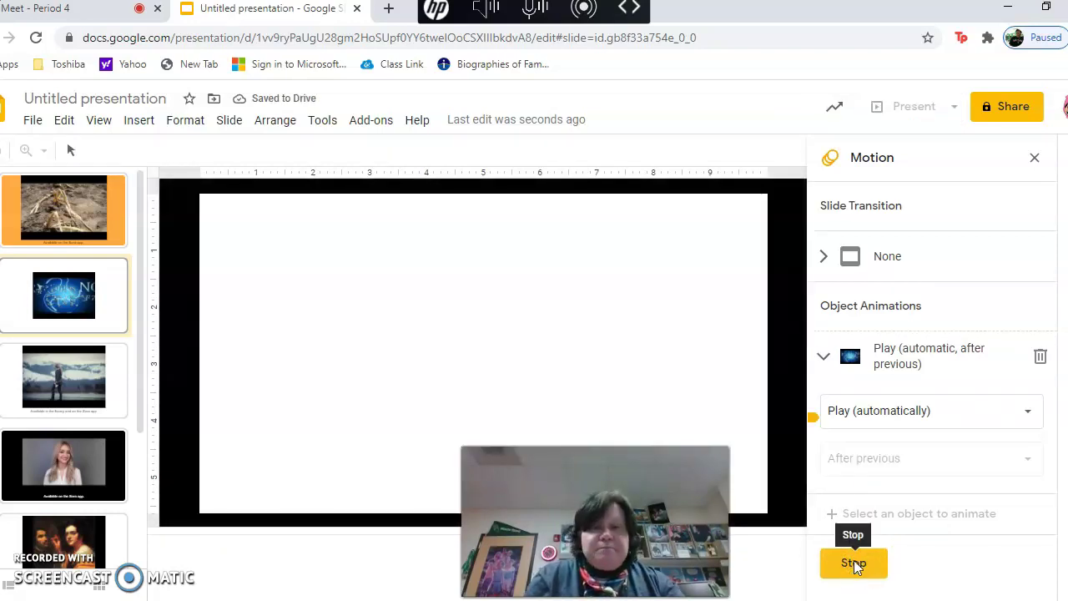
click(439, 507)
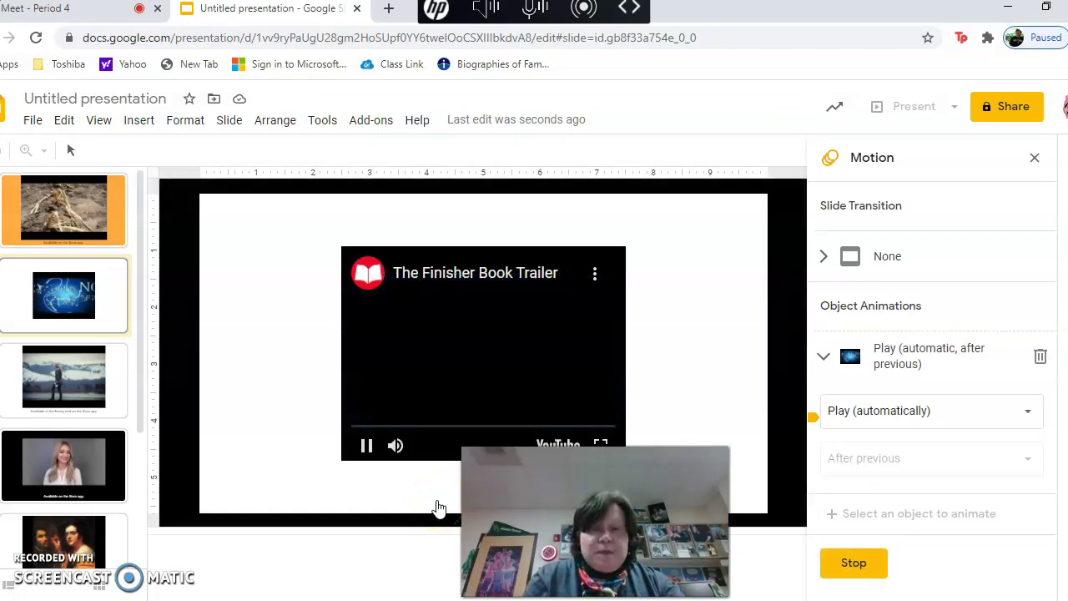
click(367, 446)
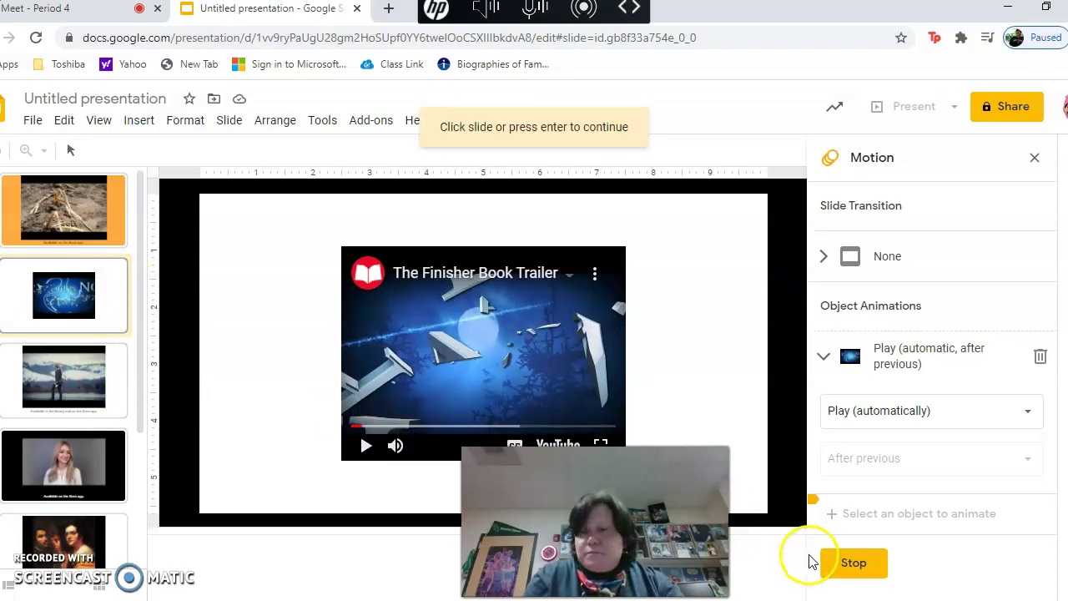
click(831, 572)
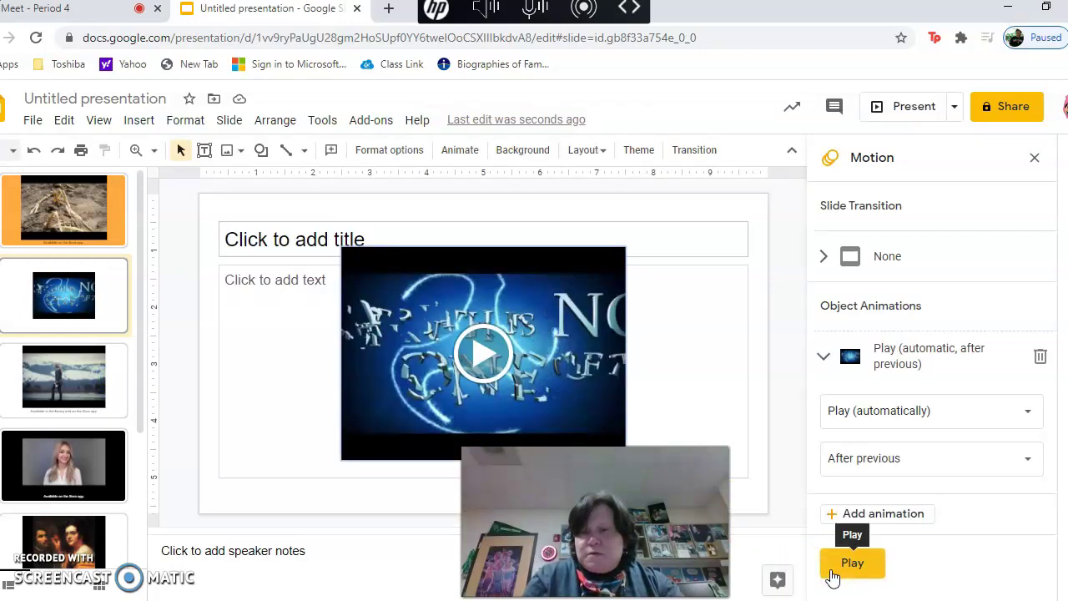
Check the video animation settings on each slide from the third through the last
click(91, 403)
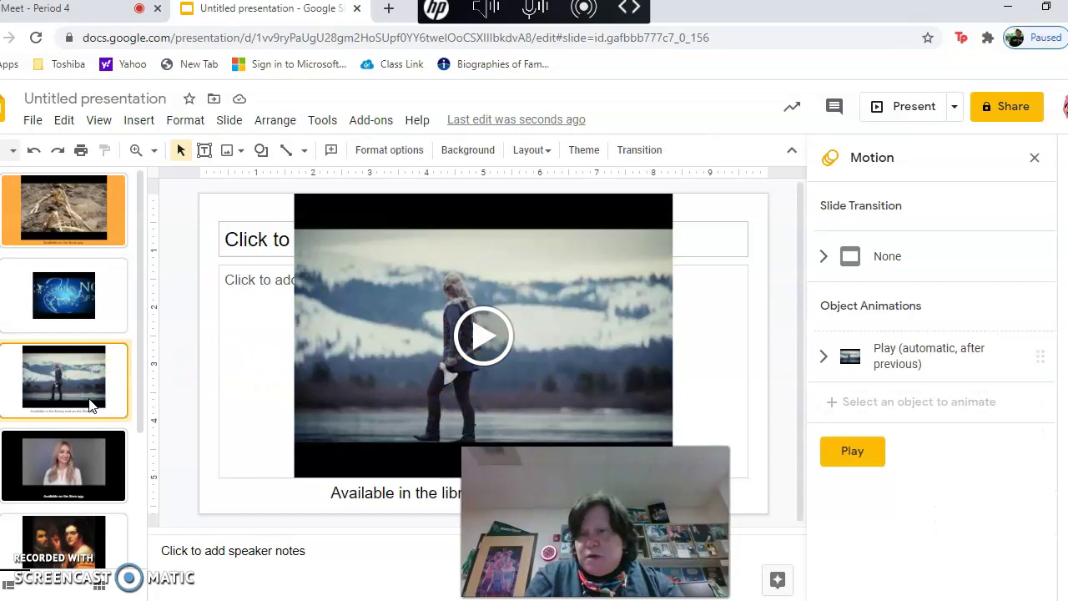
click(90, 432)
click(92, 469)
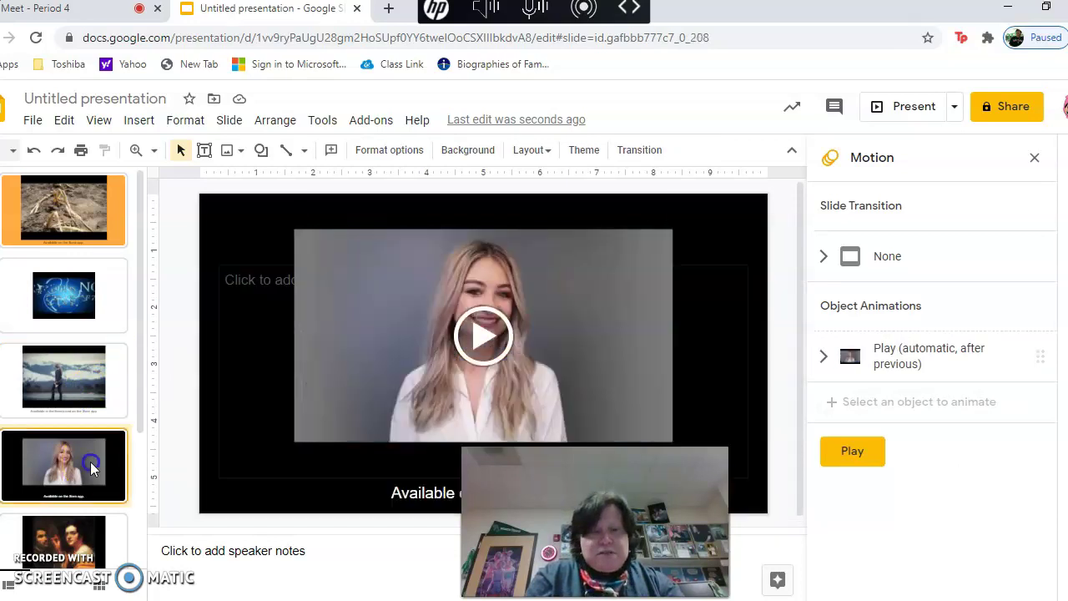
click(78, 545)
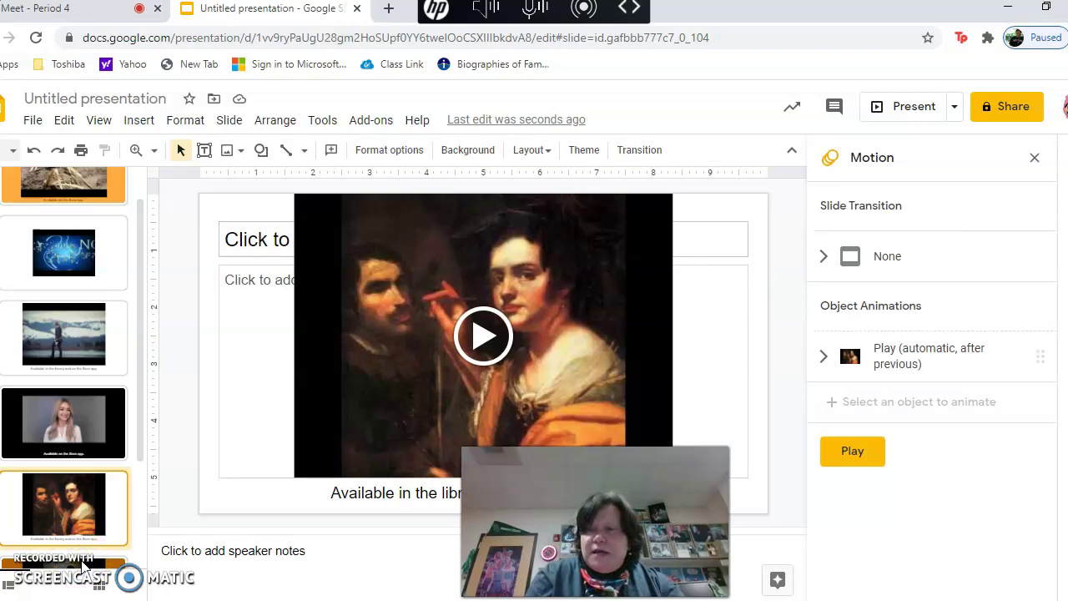
scroll(63, 367, down, 2)
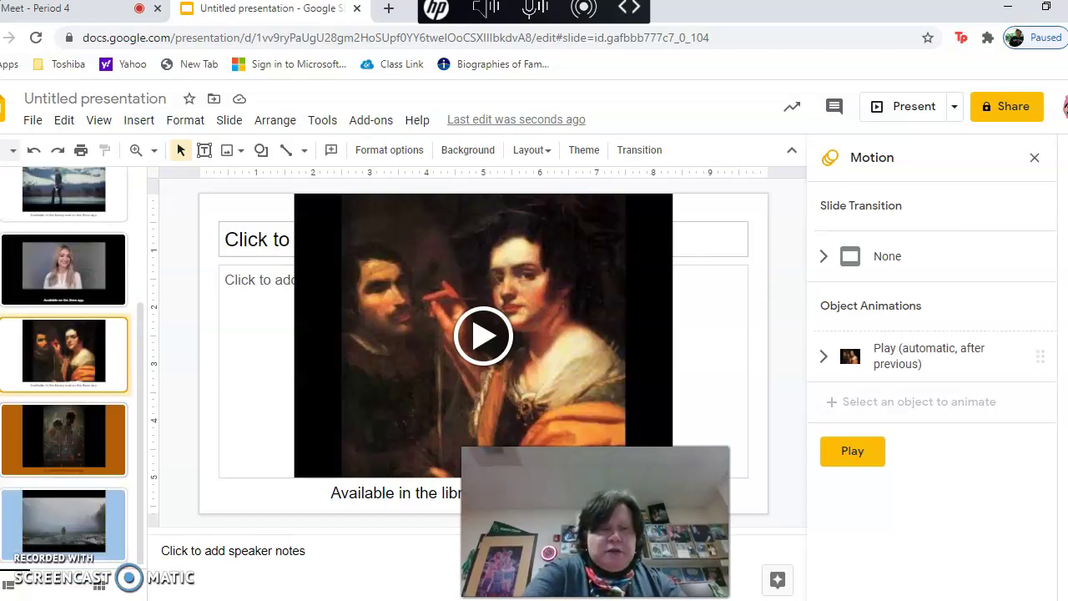
click(63, 438)
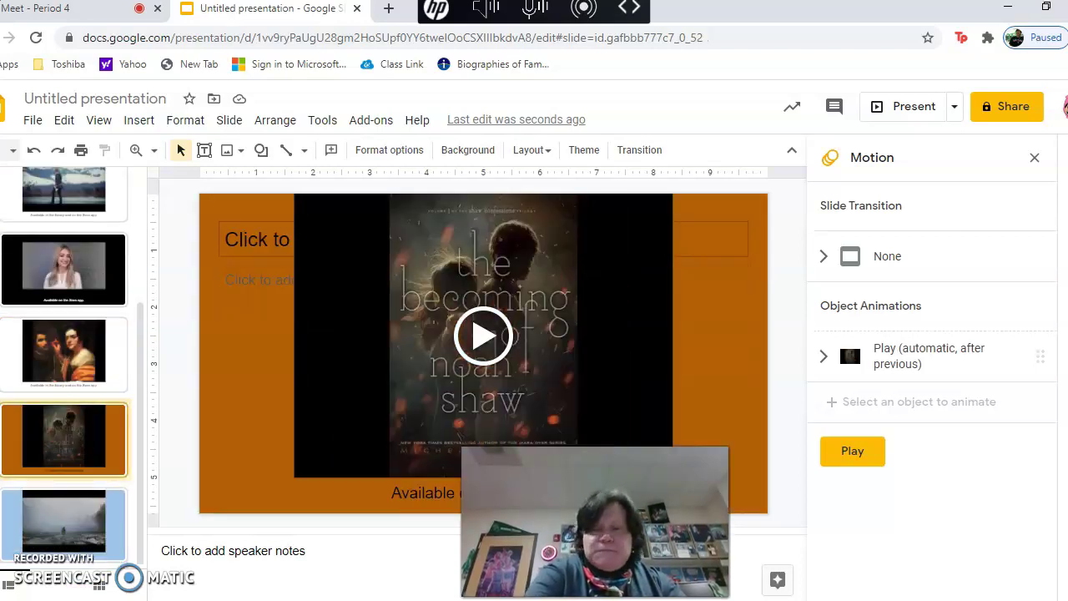
key(Down)
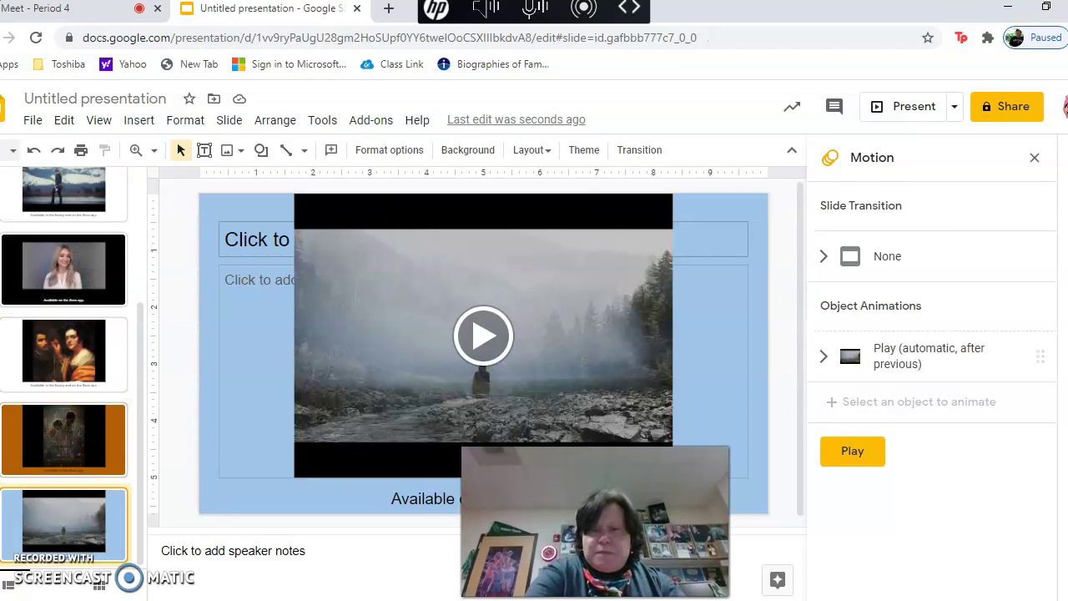
Publish the presentation to the web, auto-advancing every 10 seconds, starting when the player loads and restarting after the last slide
click(36, 123)
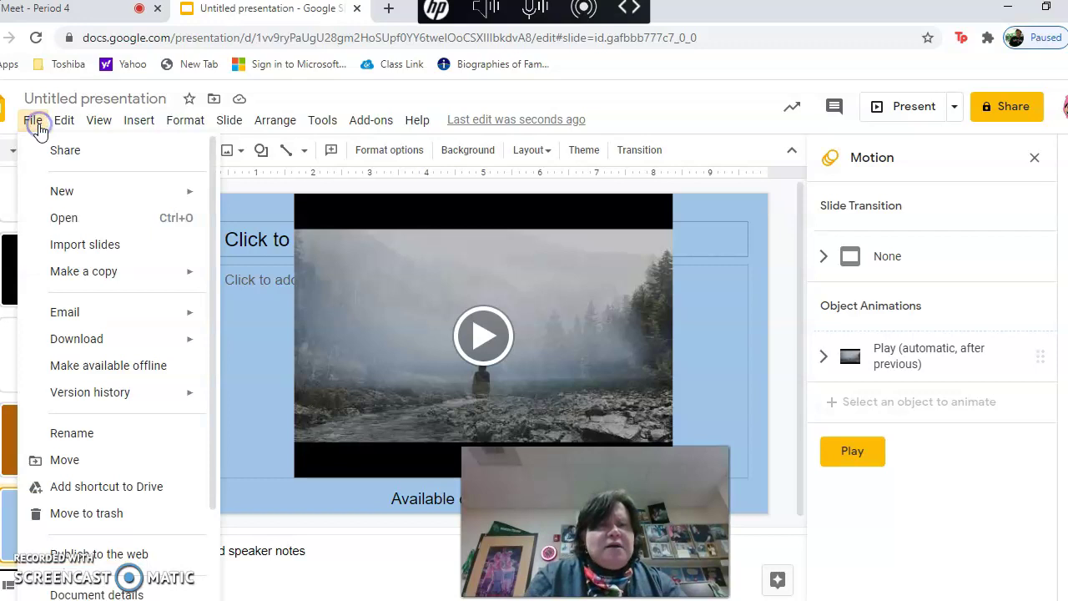
click(106, 554)
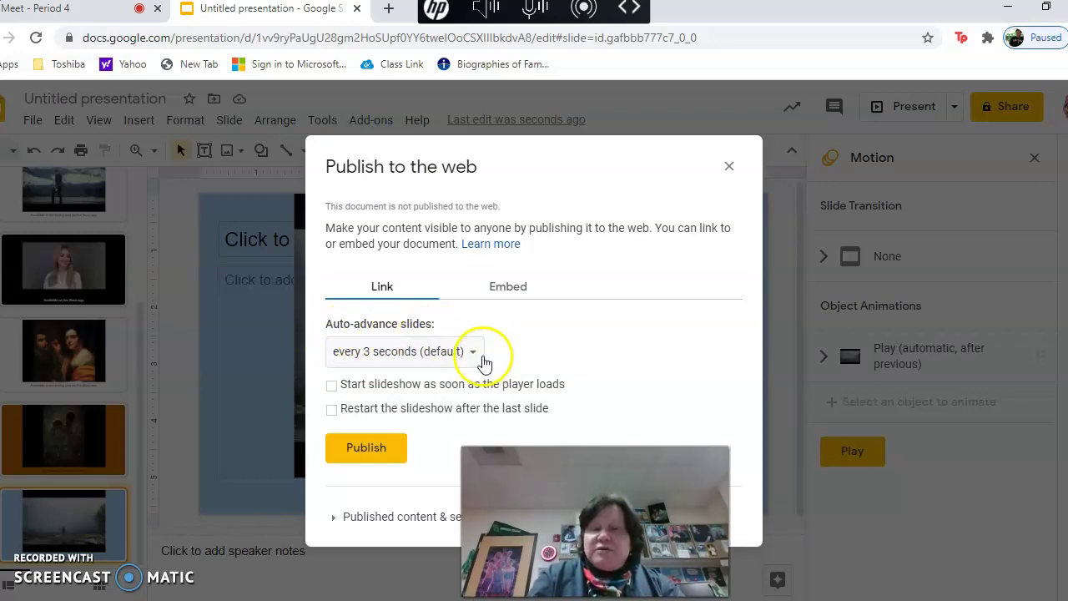
click(483, 357)
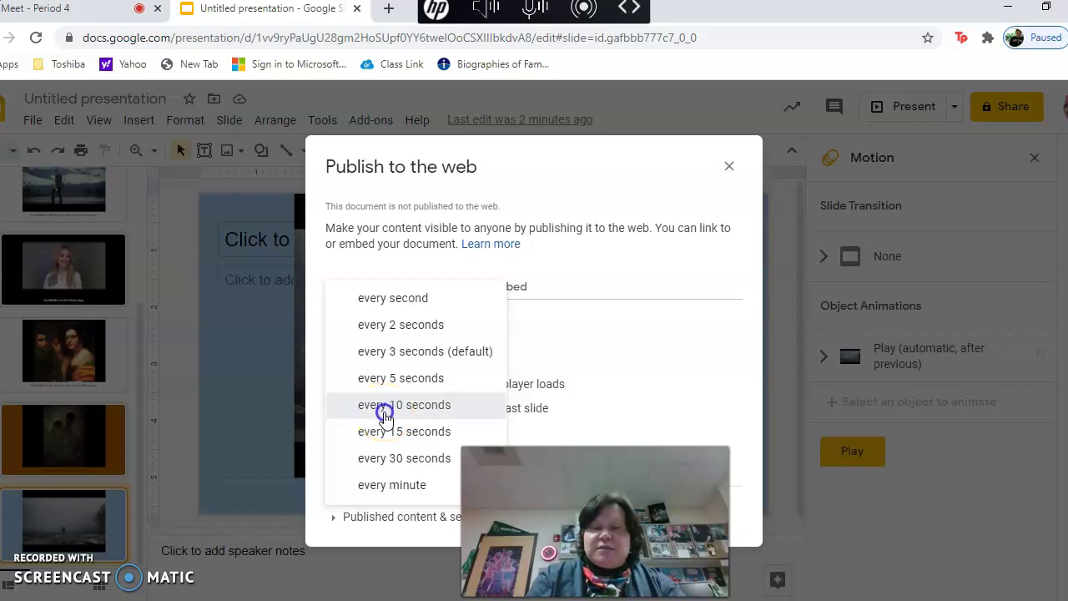
click(385, 411)
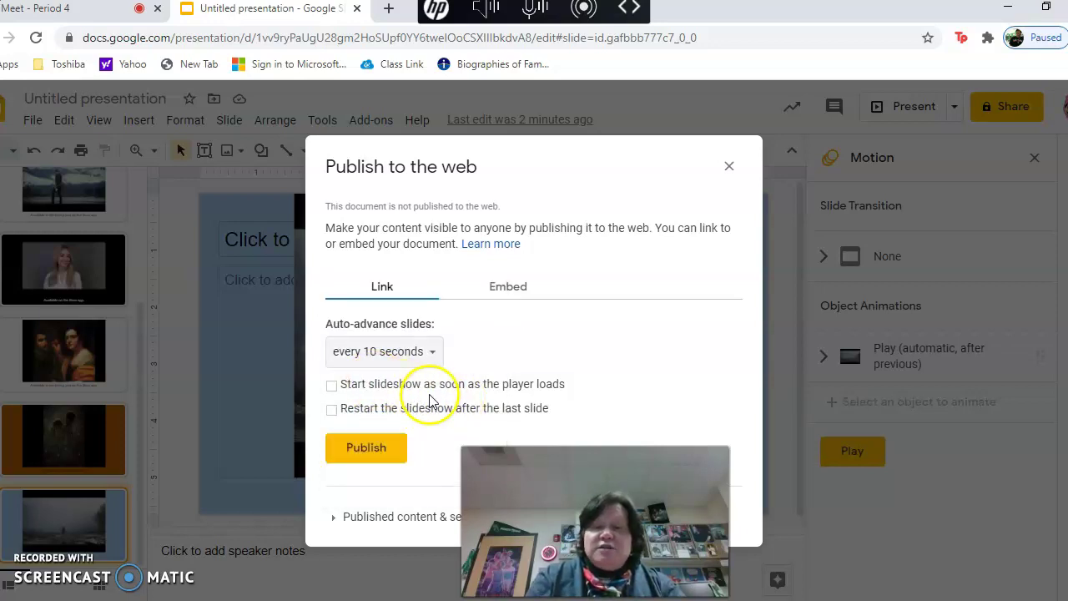
click(332, 389)
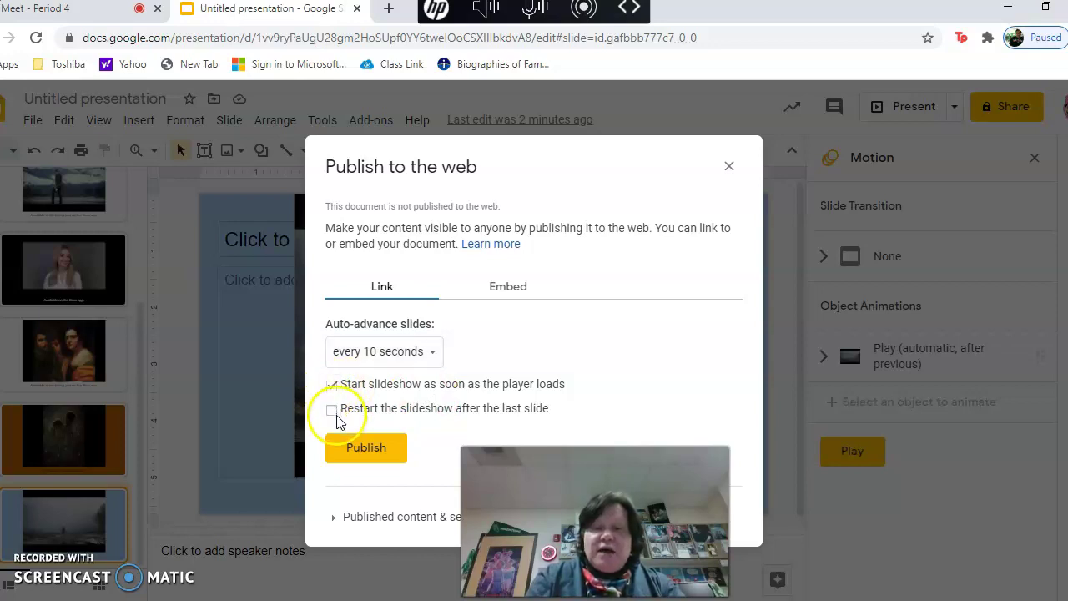
click(332, 411)
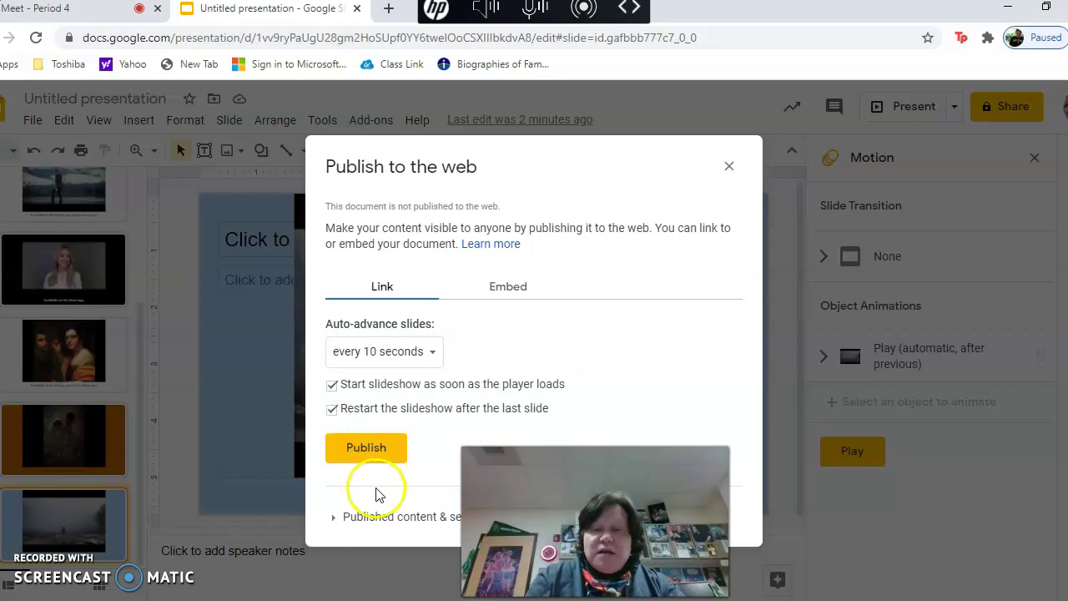
click(370, 466)
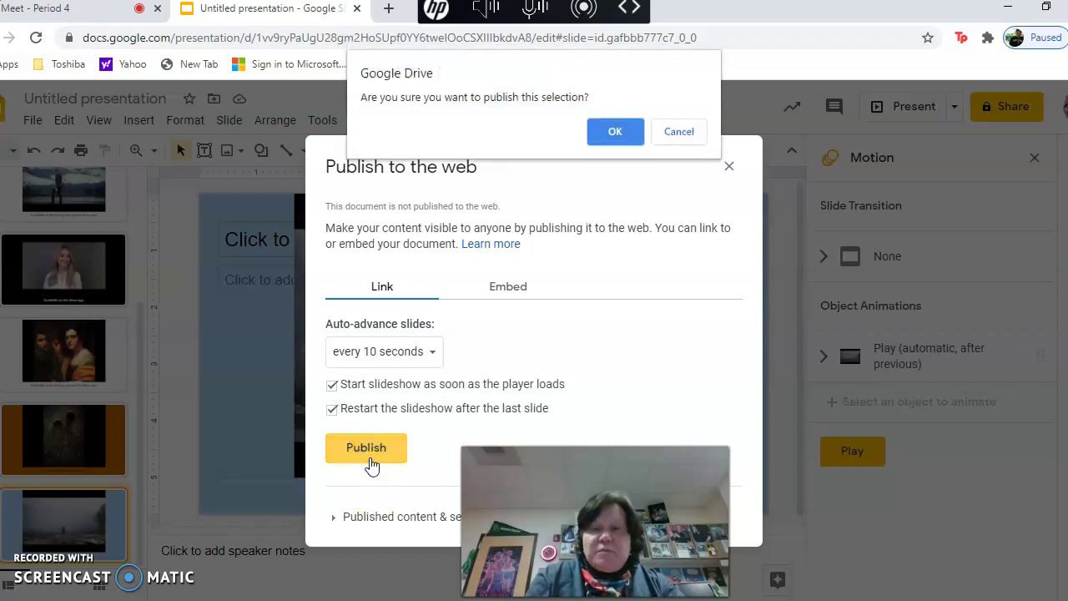
click(622, 126)
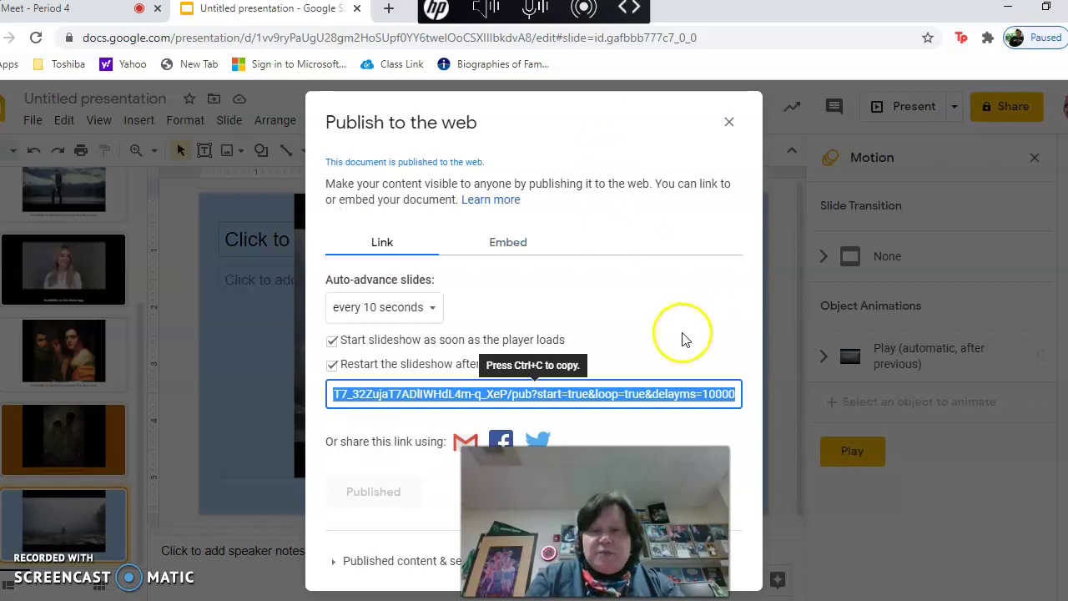
Expand the published content settings and copy the published presentation's link
key(ctrl+c)
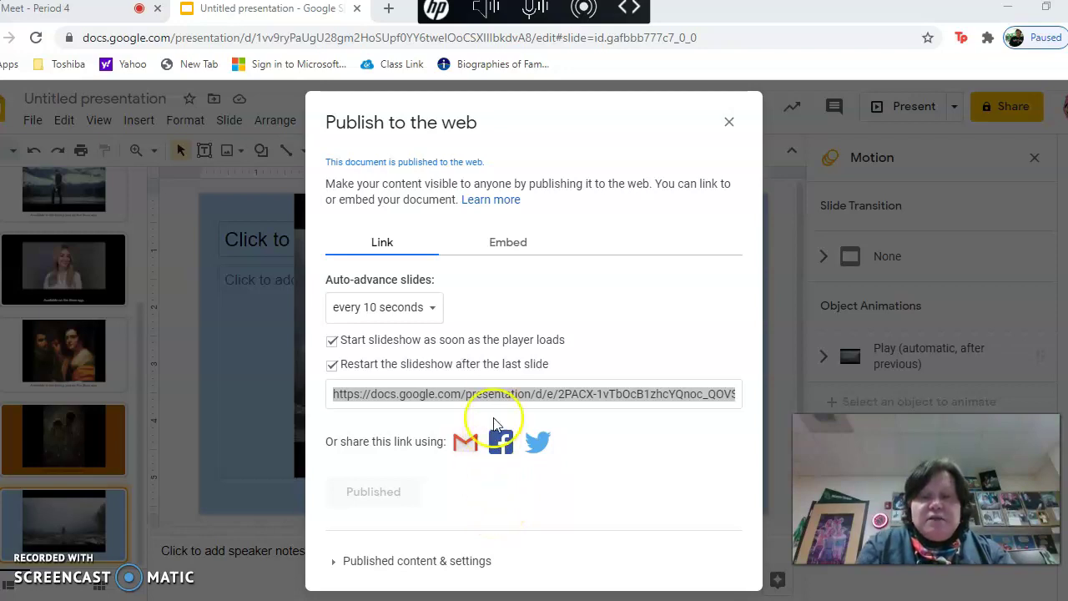
click(499, 394)
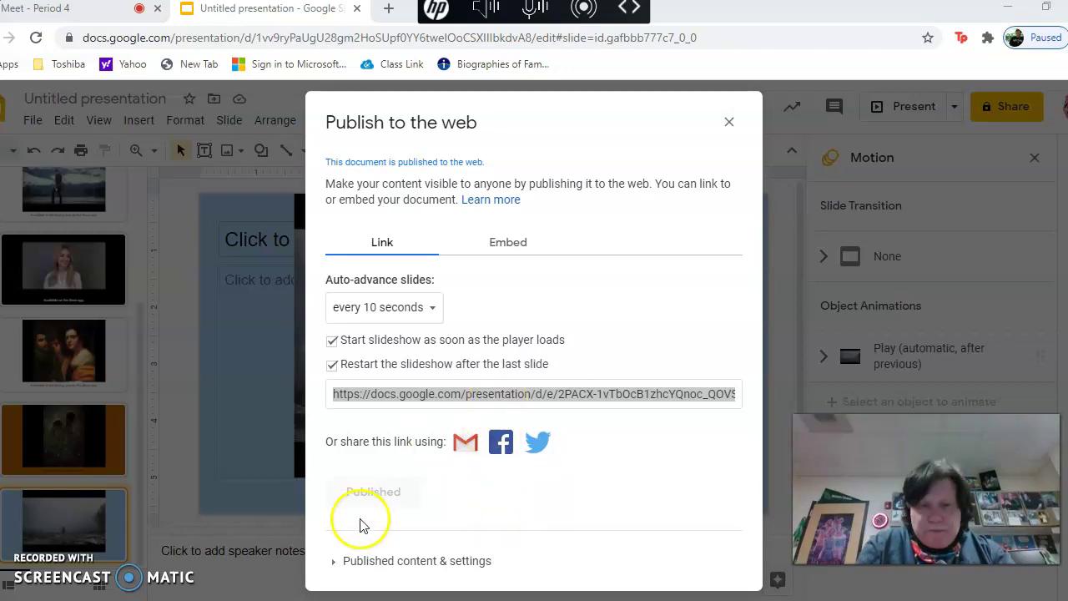
click(370, 561)
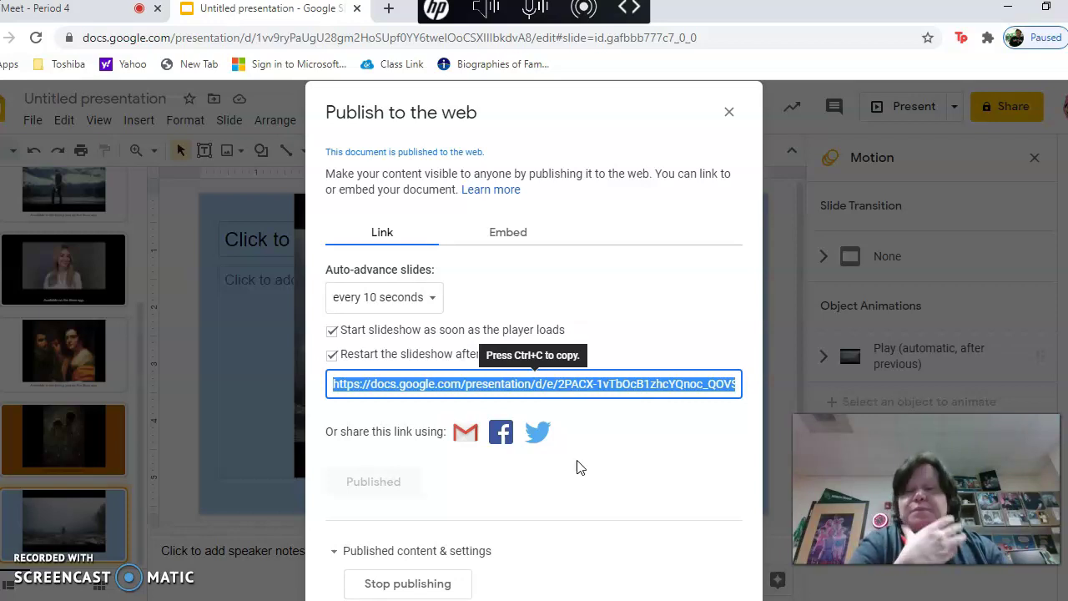
click(564, 384)
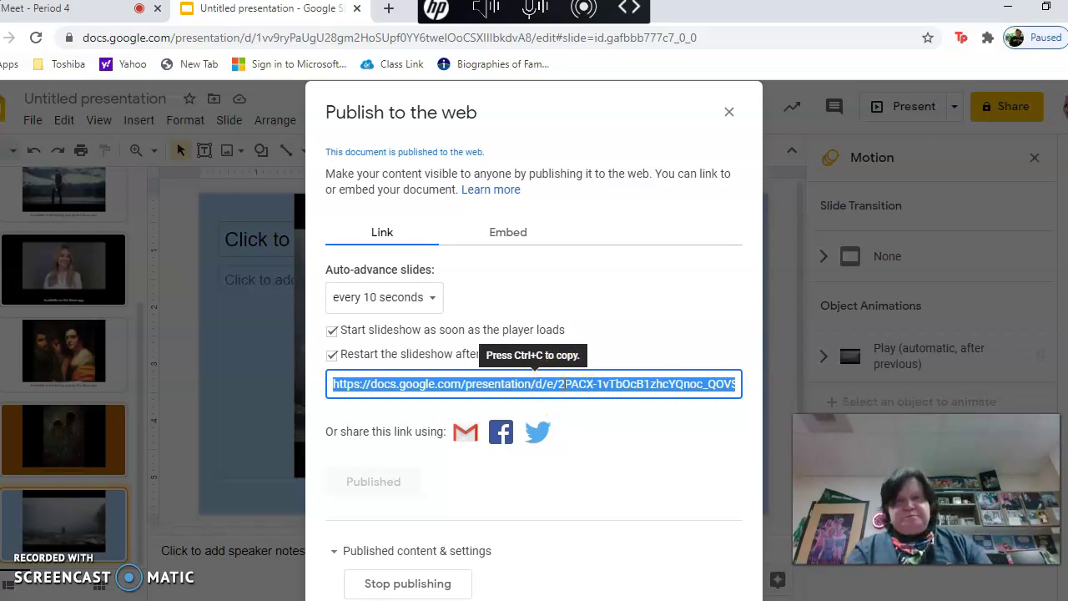
key(ctrl+c)
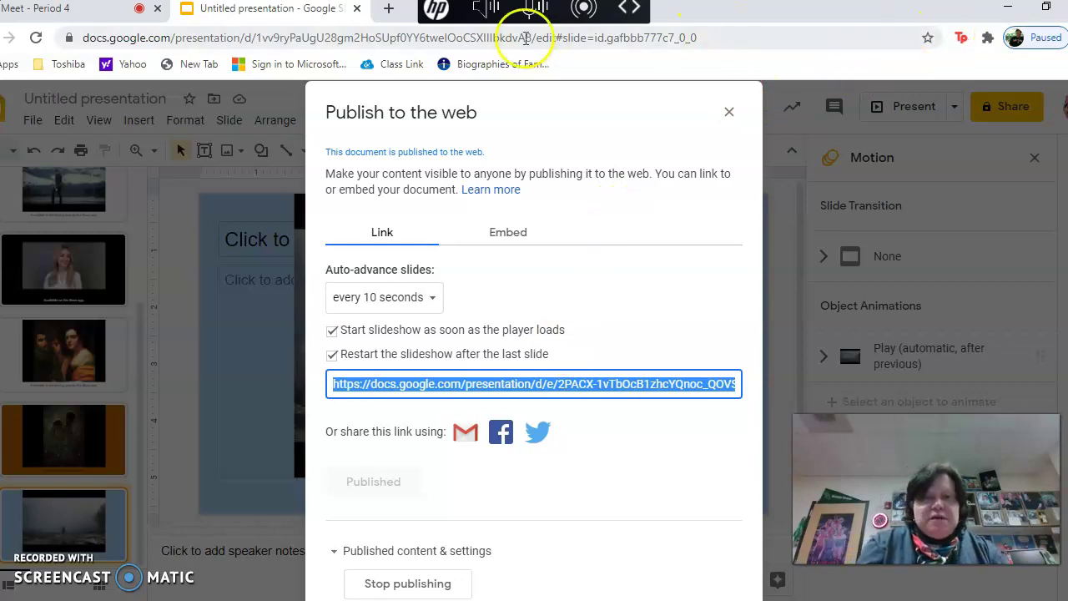
Open the copied link in a new browser tab, try to play the first slide's video, and return to the presentation editor
click(389, 10)
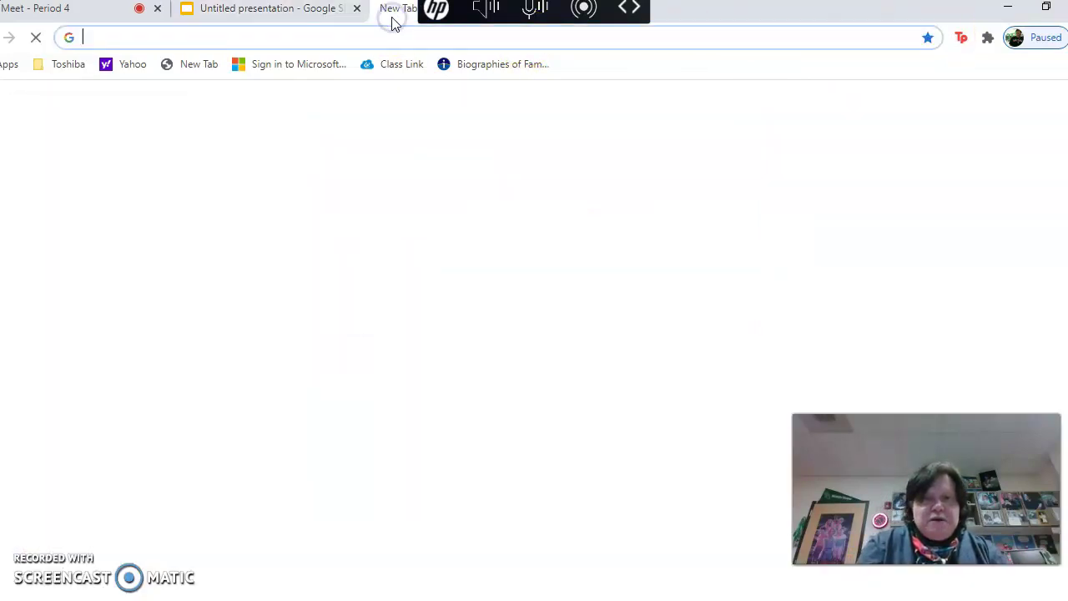
click(374, 39)
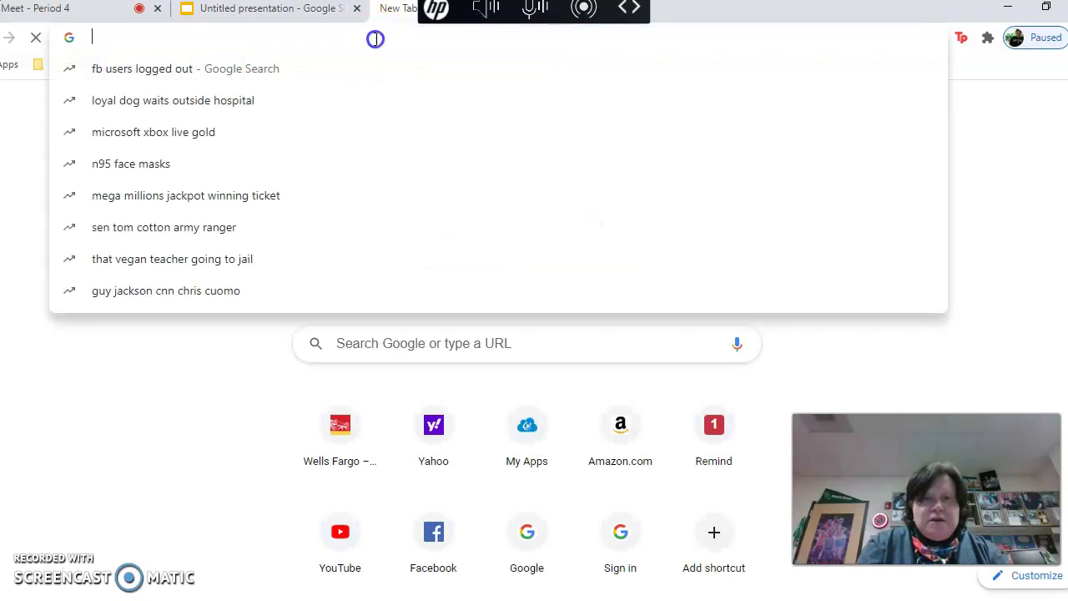
key(ctrl+v)
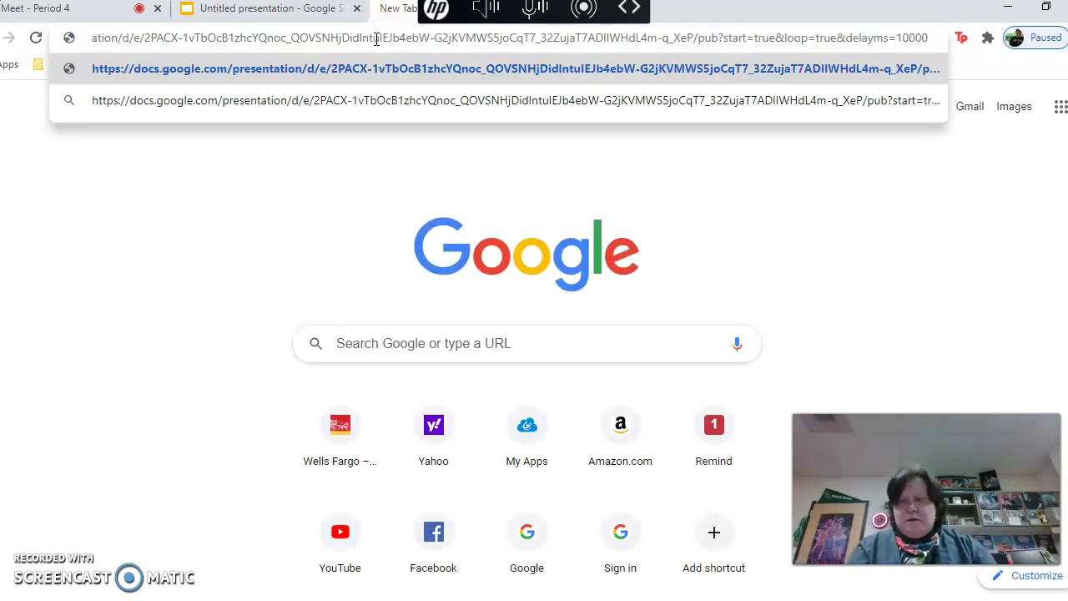
key(Return)
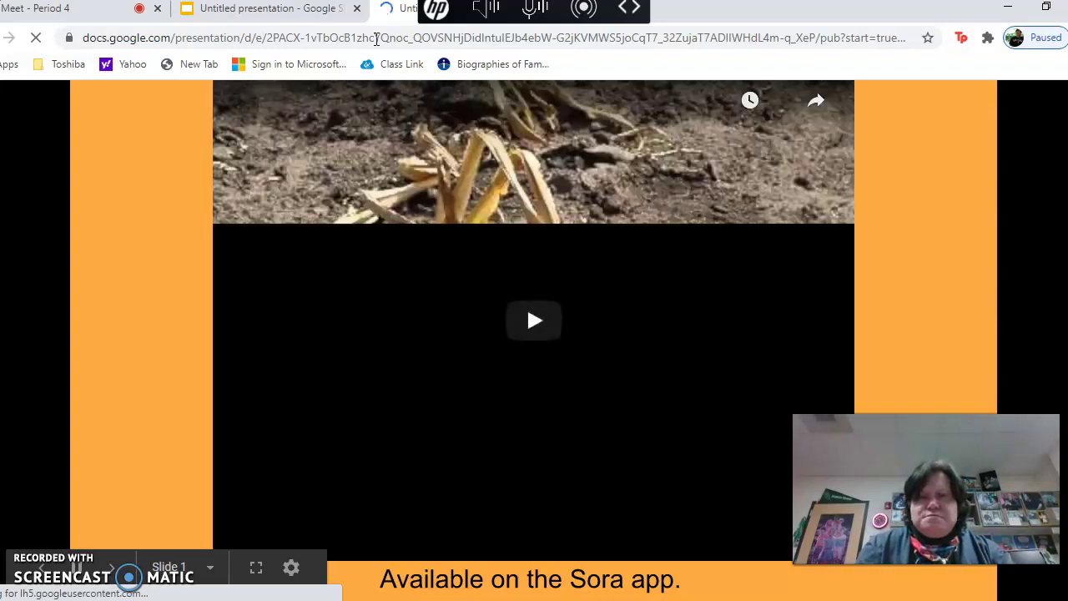
click(526, 305)
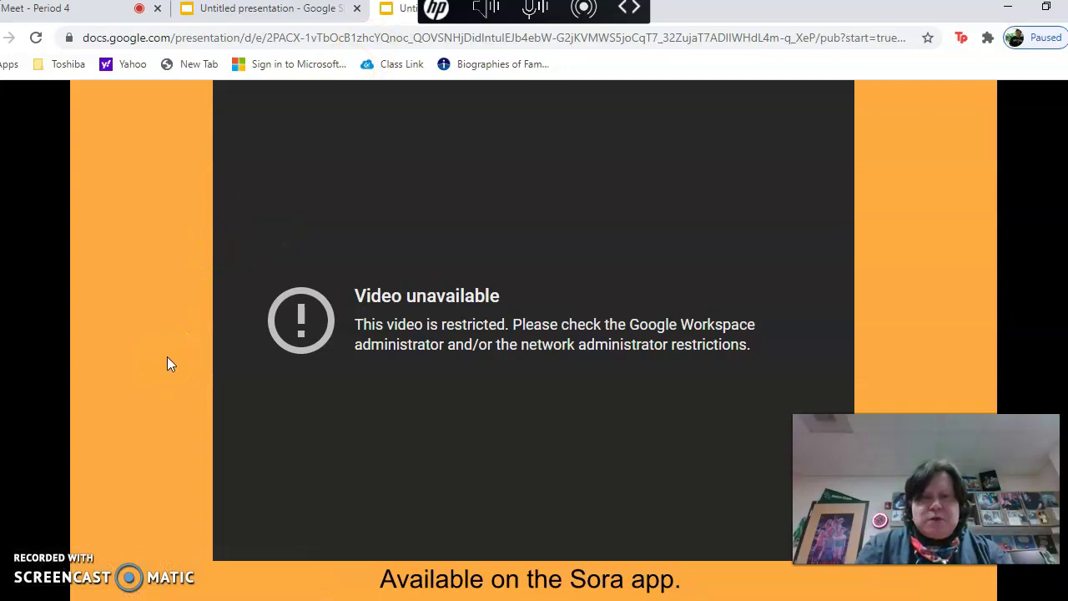
click(259, 10)
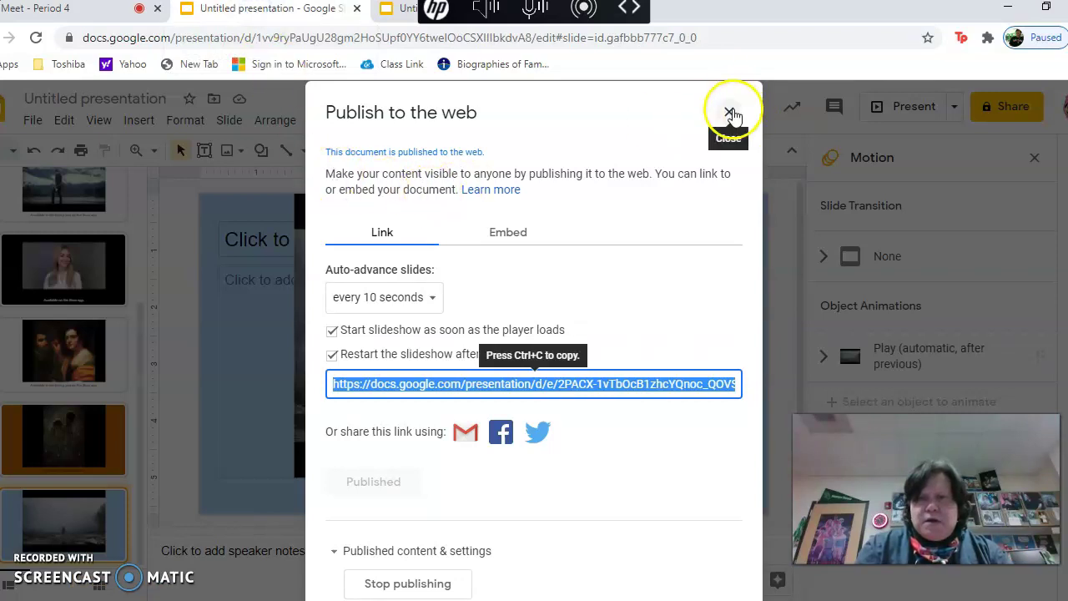
Close the publishing settings and switch back to the tab with the published slideshow
click(730, 111)
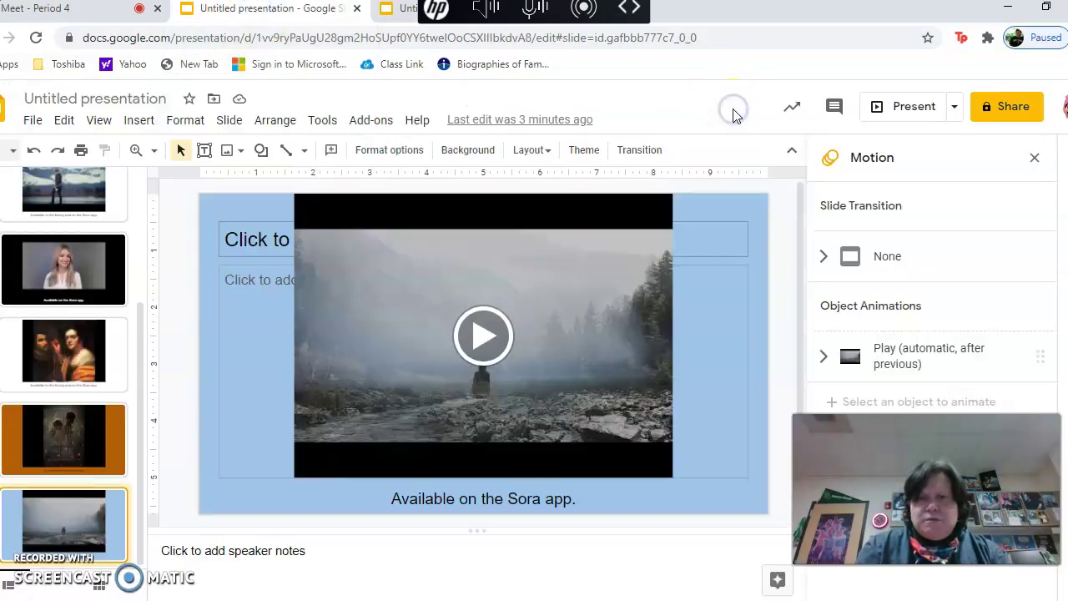
click(1035, 38)
click(1039, 38)
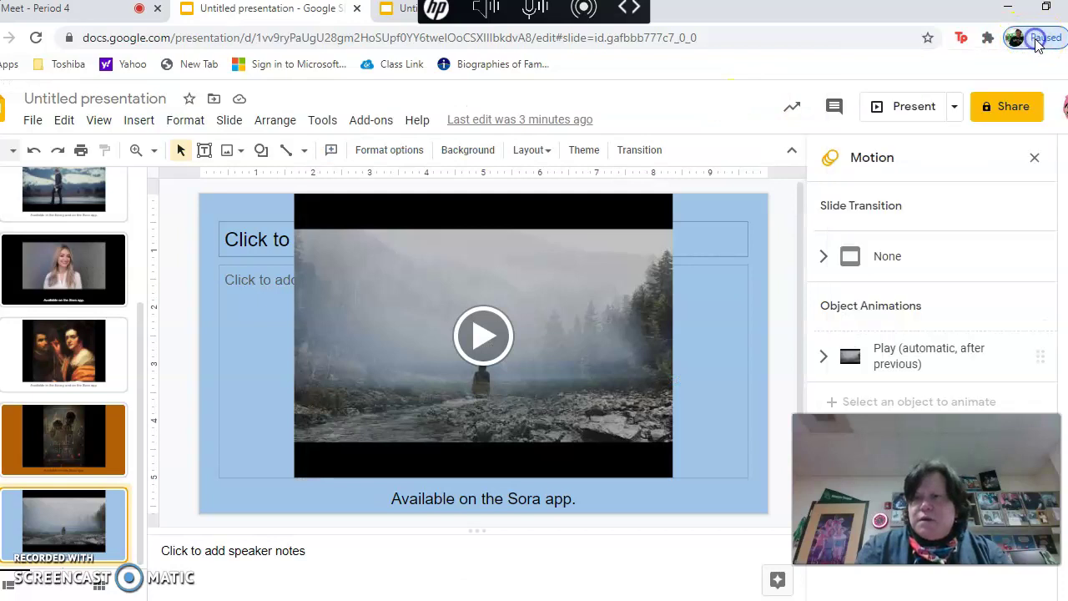
click(394, 10)
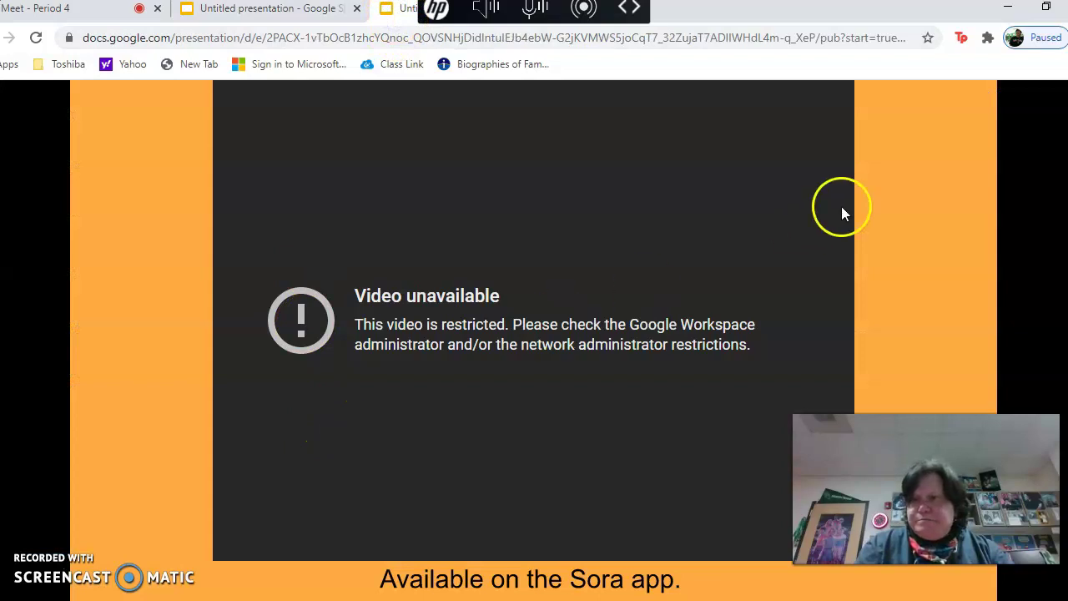
Start signing in again to the Chrome profile whose sync is paused
click(1062, 38)
click(1051, 42)
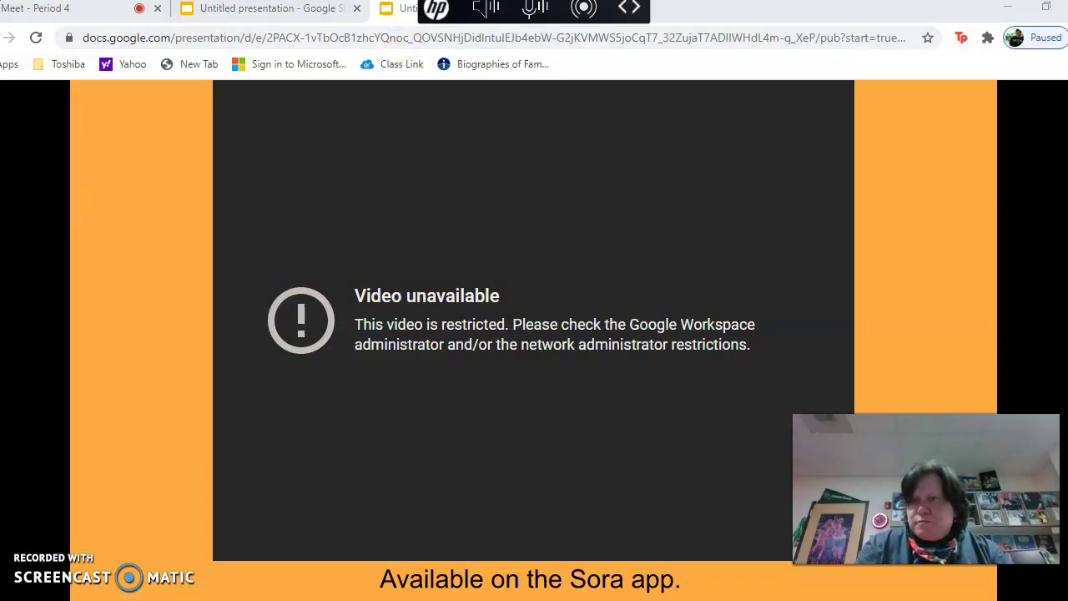
click(1051, 43)
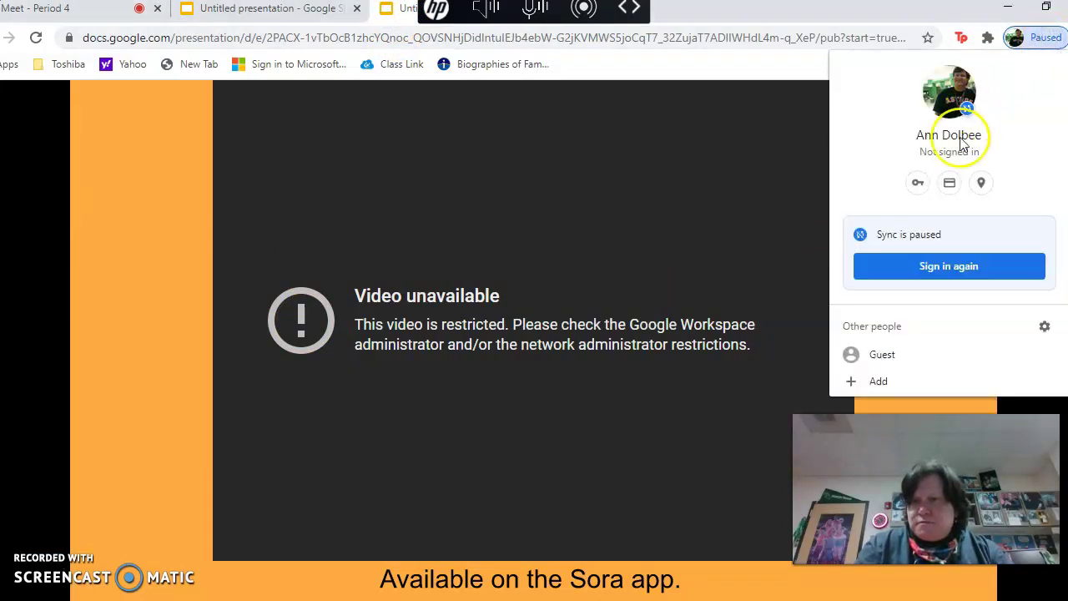
click(931, 264)
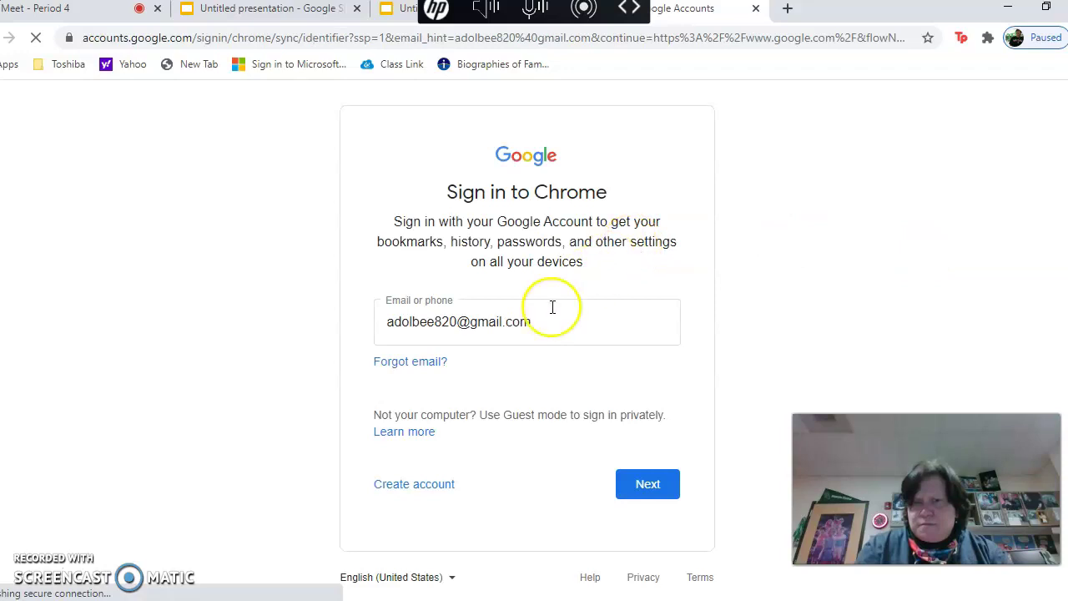
Replace the prefilled sign-in e-mail with the school account's e-mail address and submit it
click(545, 318)
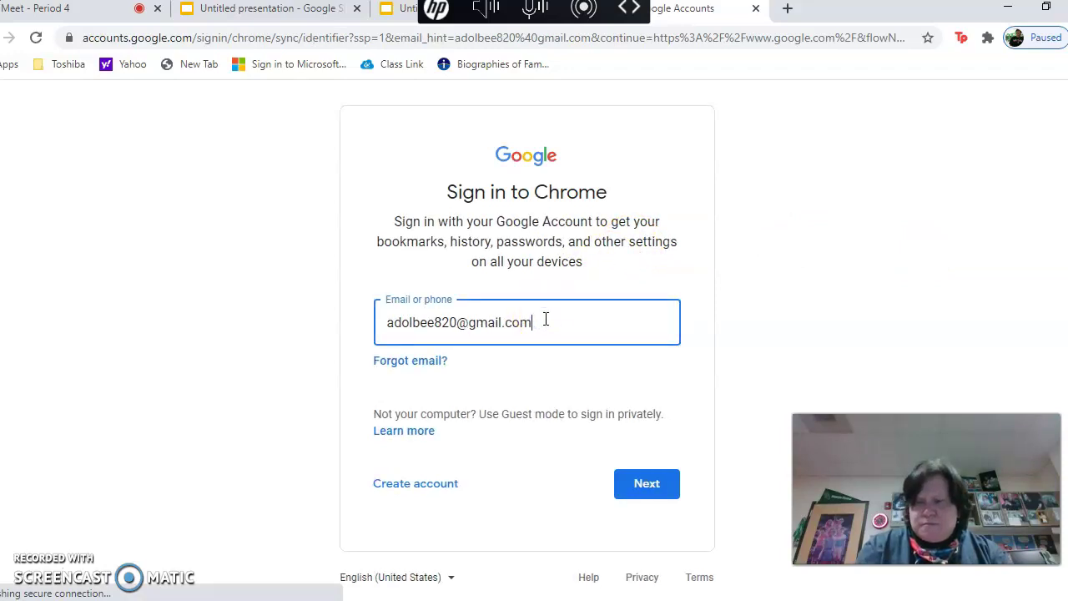
key(BackSpace)
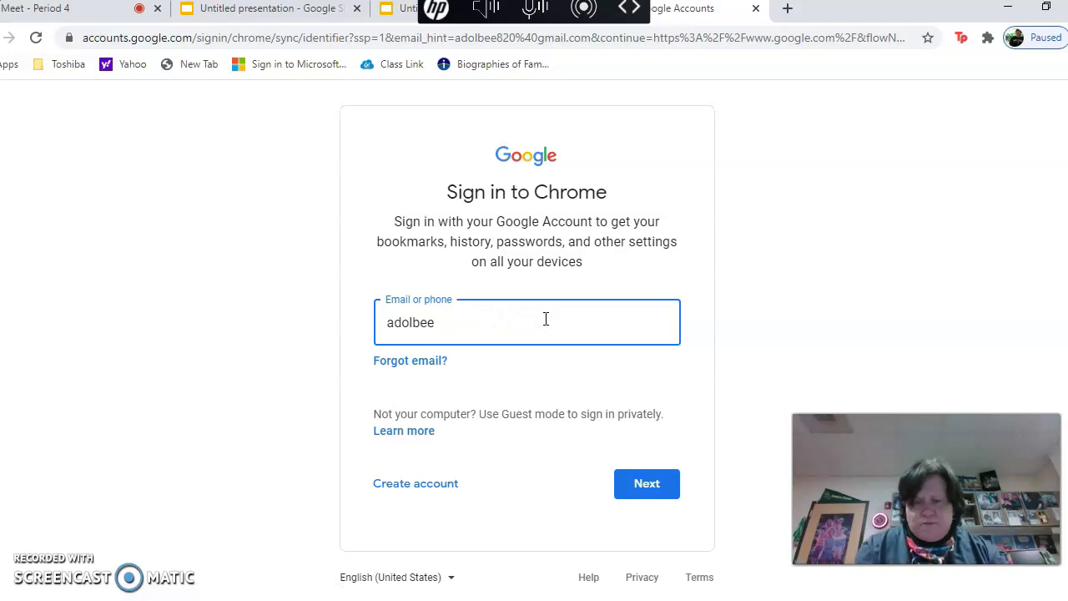
text(pasadenaisd.org)
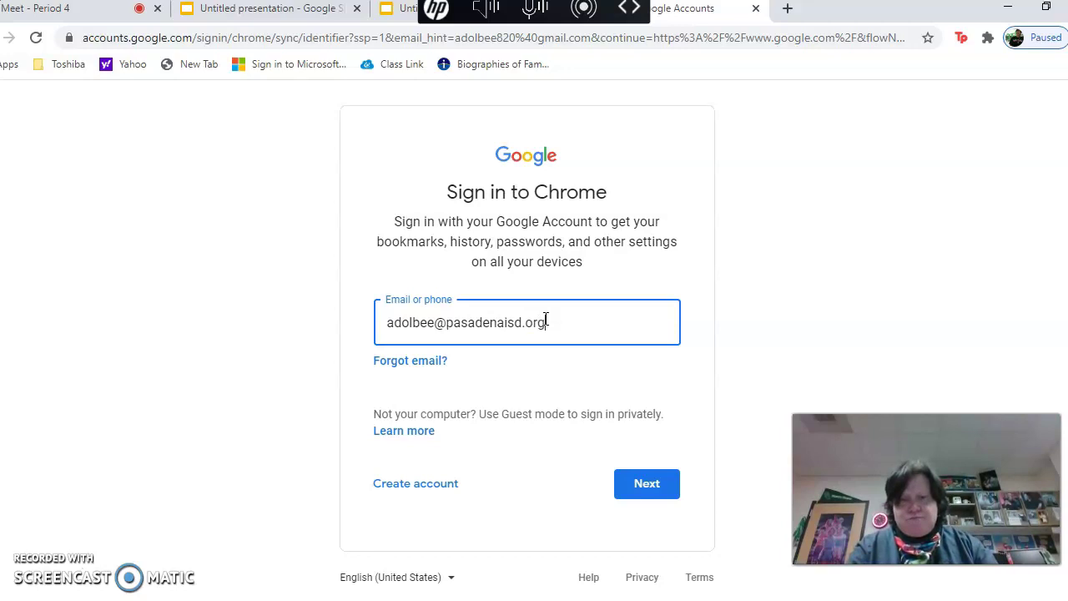
key(Return)
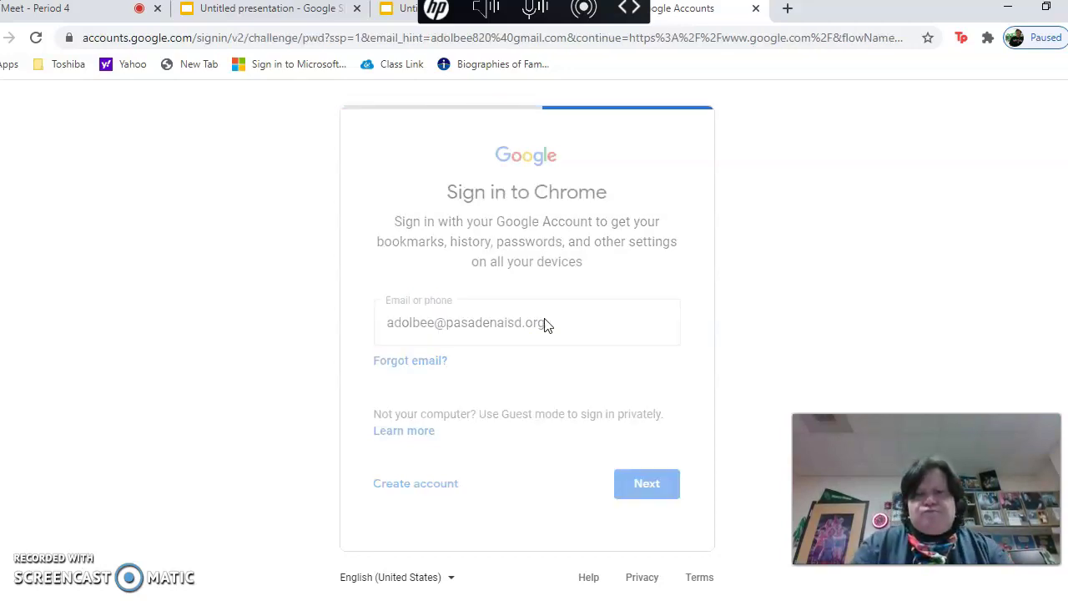
Enter the school account's password and complete the Chrome sign-in
click(507, 357)
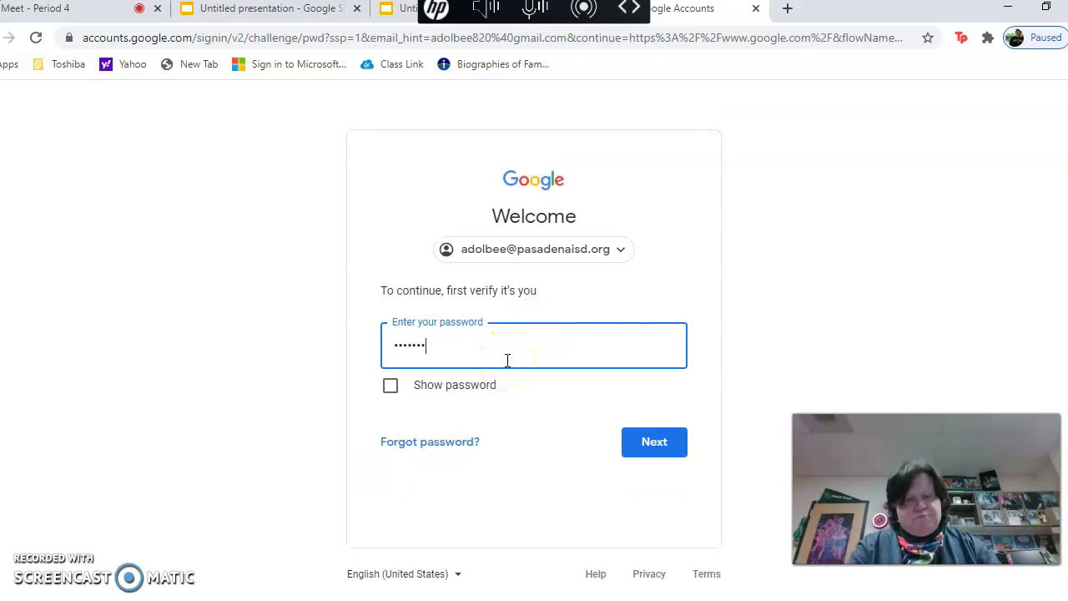
text(•••)
key(Return)
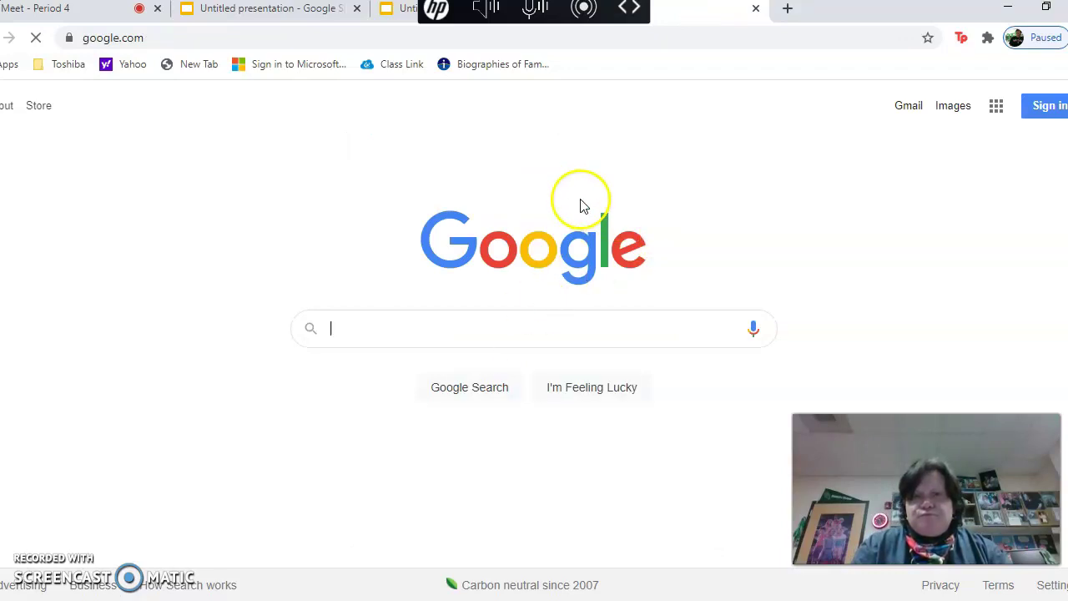
Load the copied link of the published presentation in the current Google tab
click(363, 37)
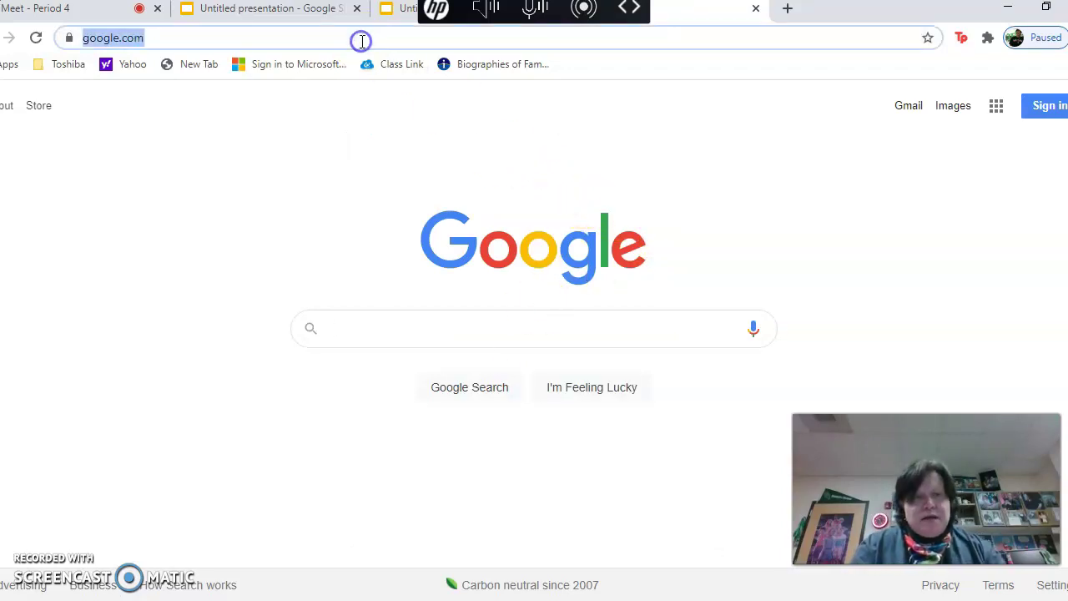
key(BackSpace)
key(ctrl+v)
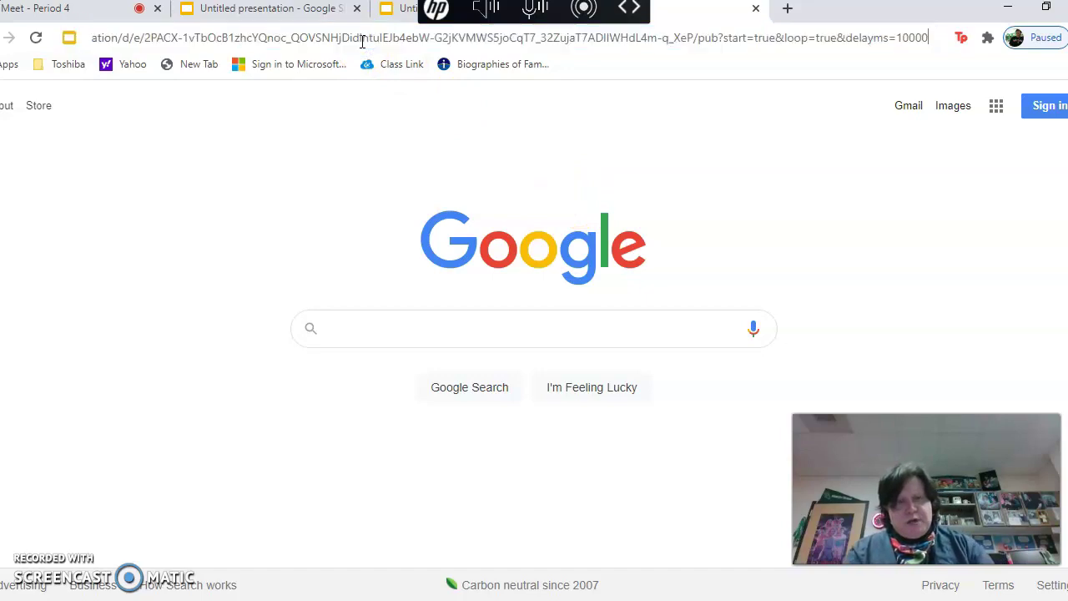
key(Return)
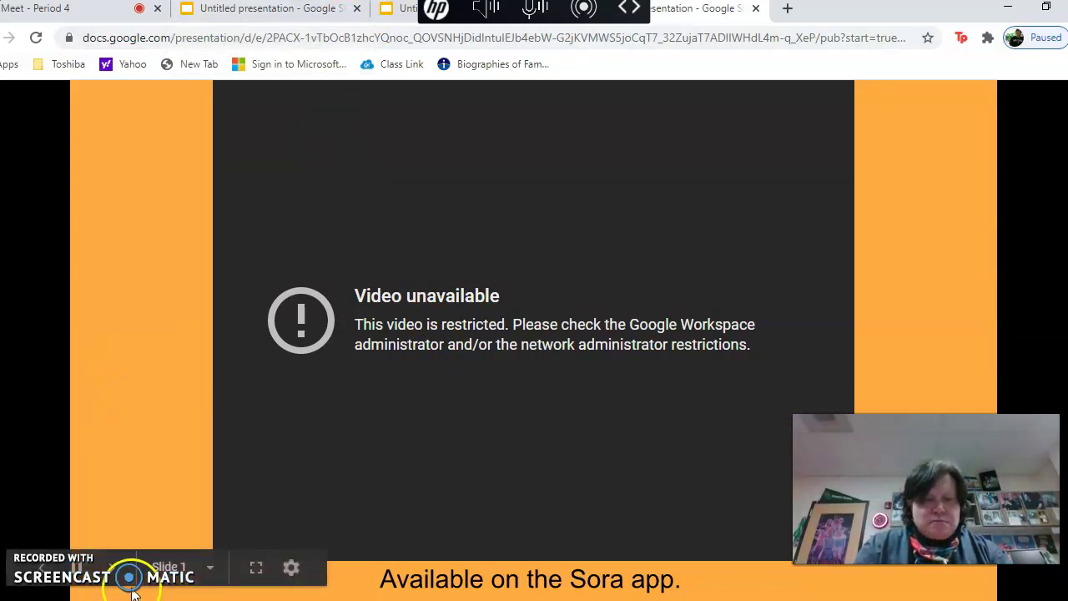
Advance the published slideshow to slide 2, then pause and resume The Finisher book trailer
click(122, 576)
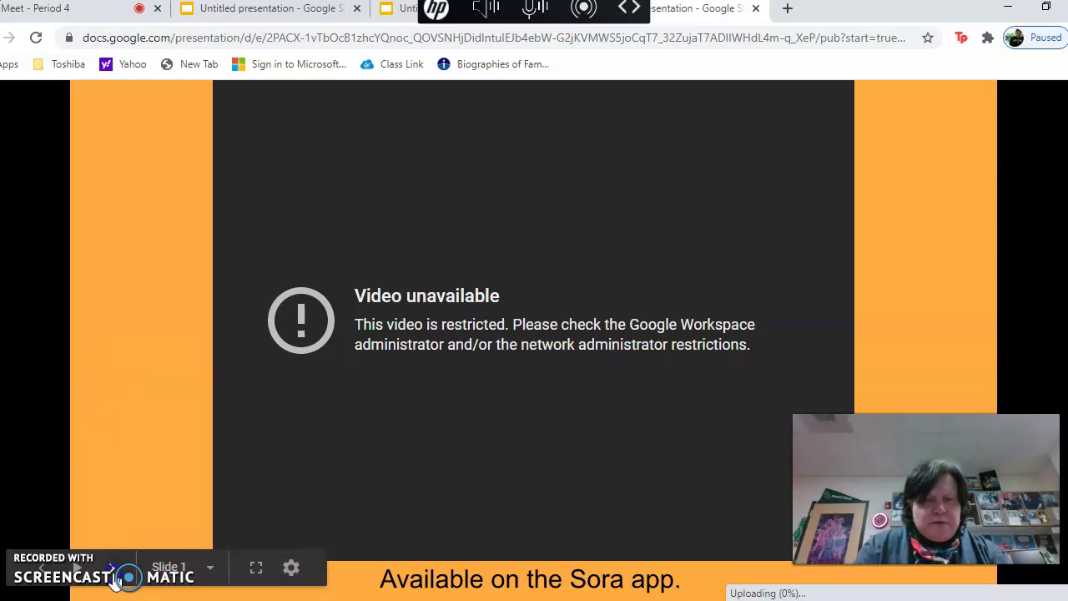
click(112, 571)
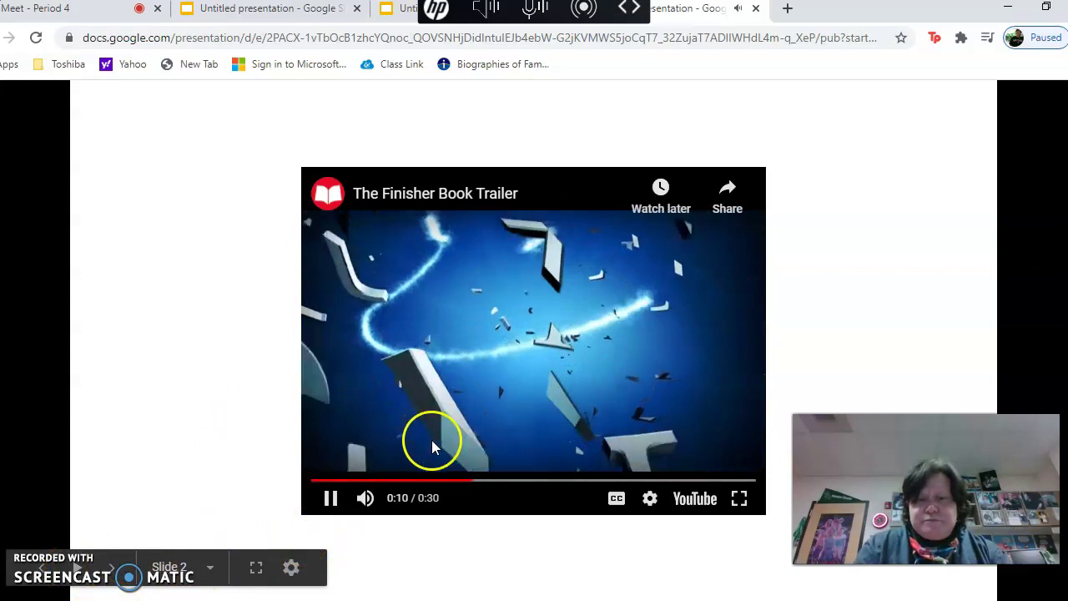
click(333, 498)
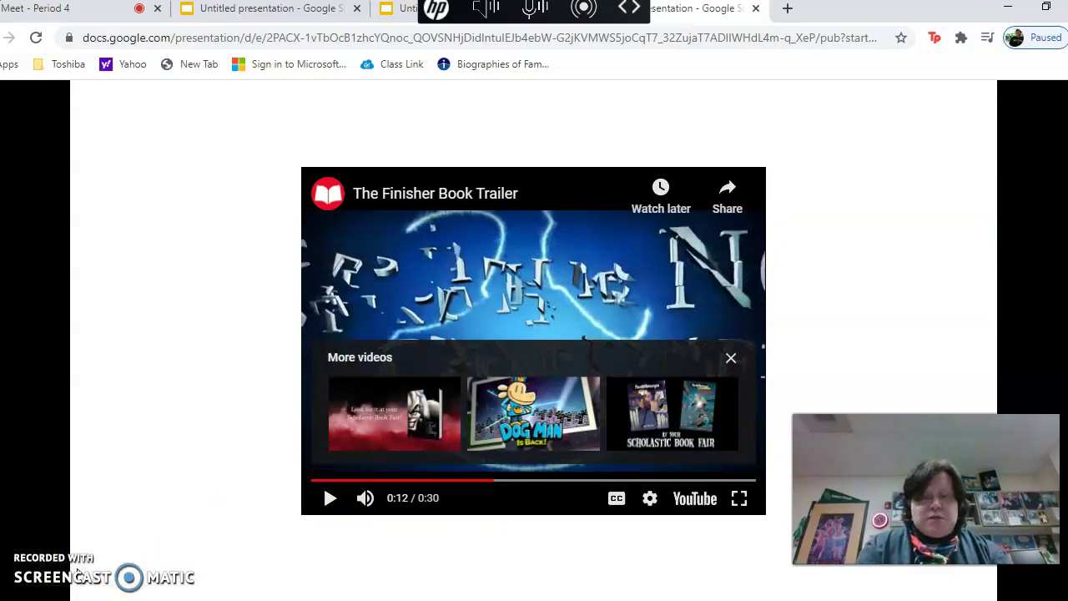
mouse_move(91, 554)
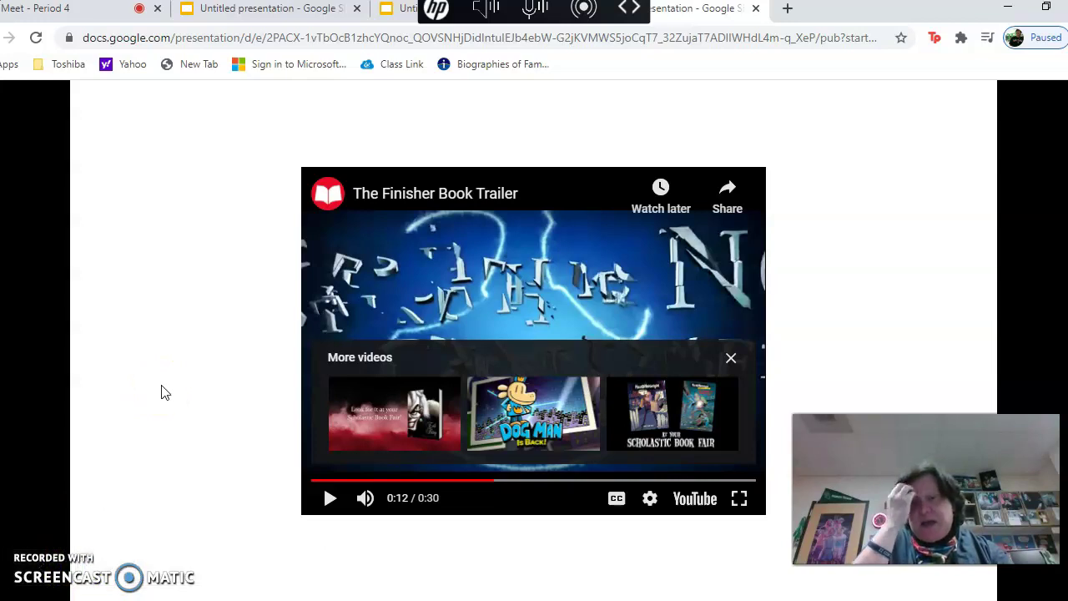
click(331, 498)
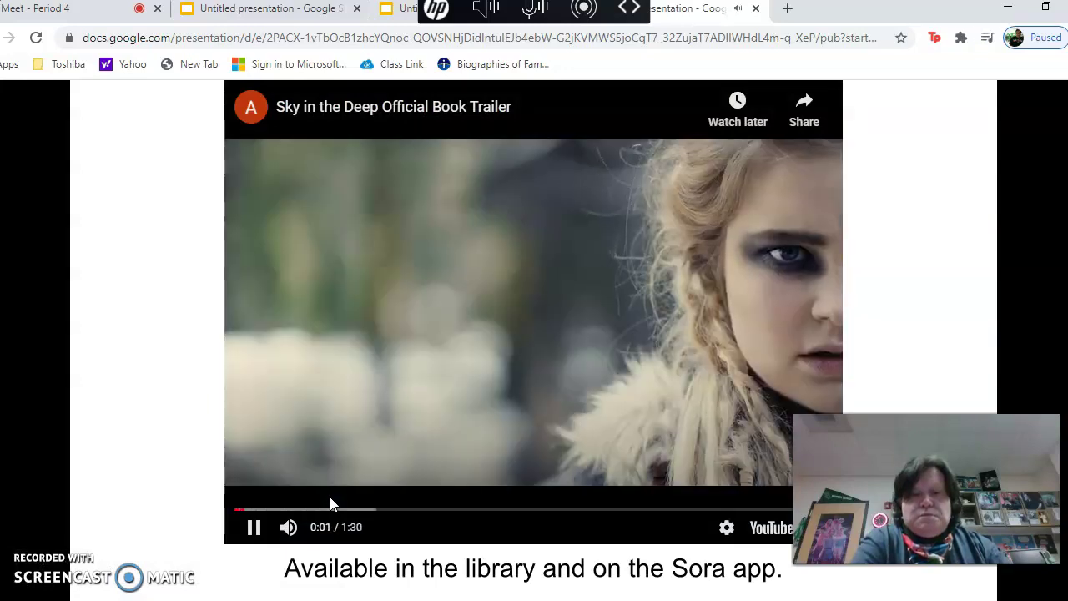
Pause the Sky in the Deep trailer on slide 3 and advance the slideshow to slide 4
click(255, 527)
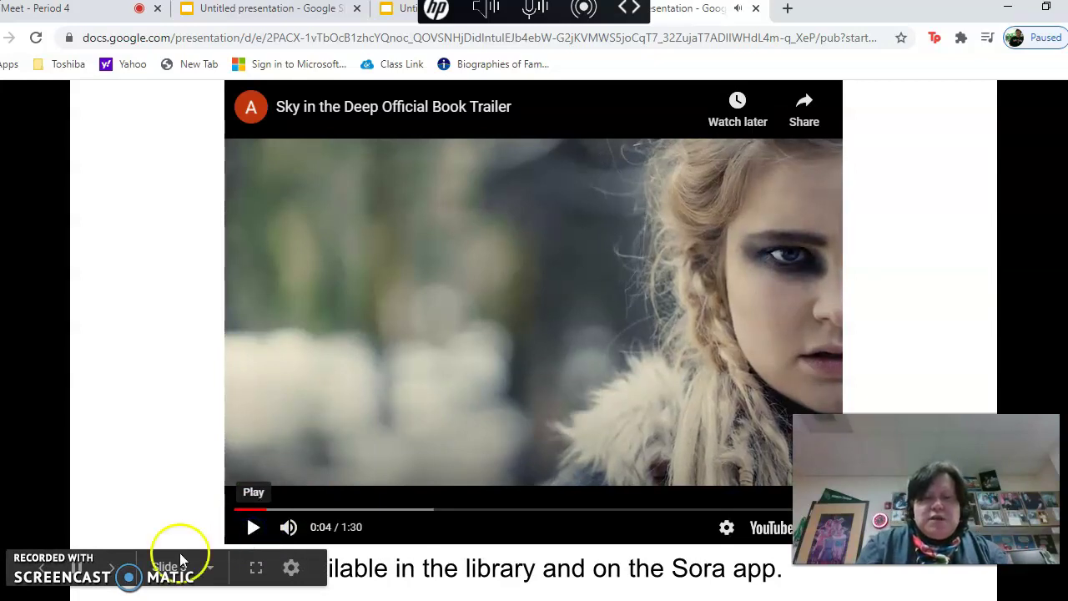
click(111, 568)
click(111, 570)
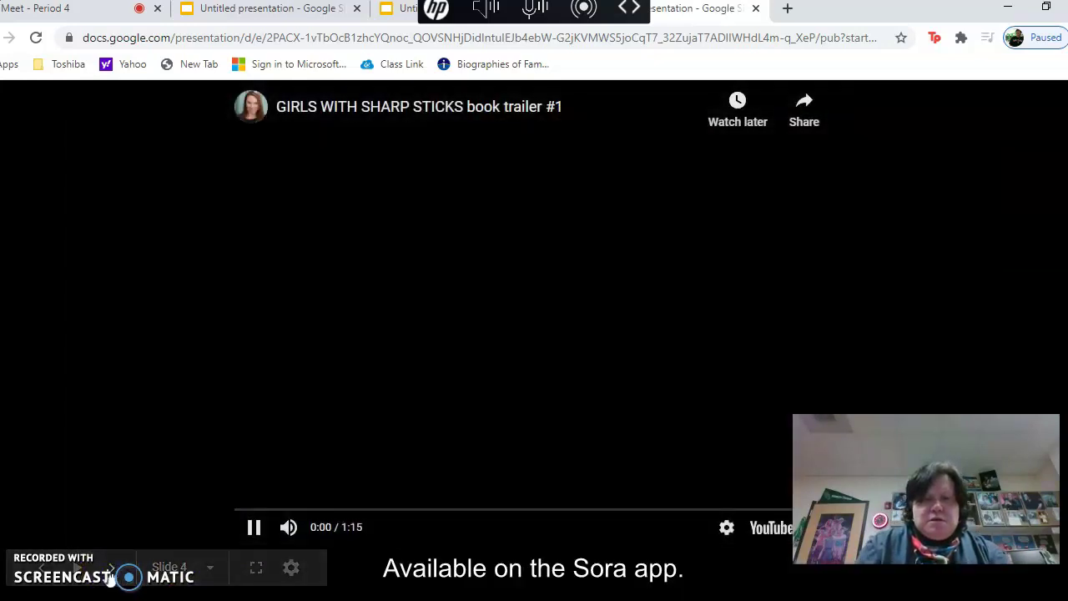
Skip the Girls with Sharp Sticks trailer to 0:57 and on to near its end, and resume the slideshow's automatic playback
click(99, 440)
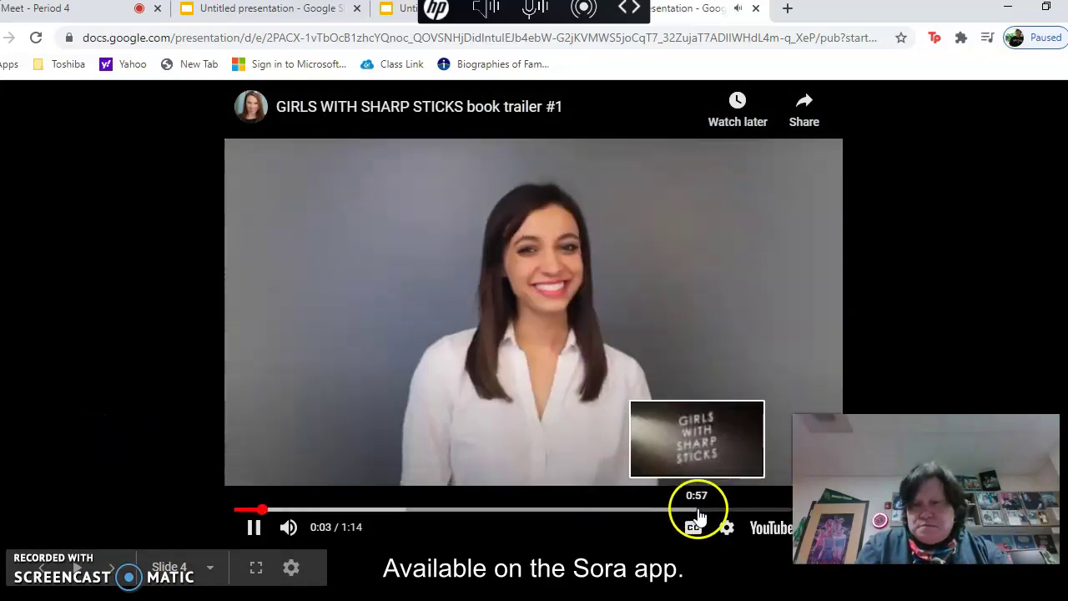
click(697, 511)
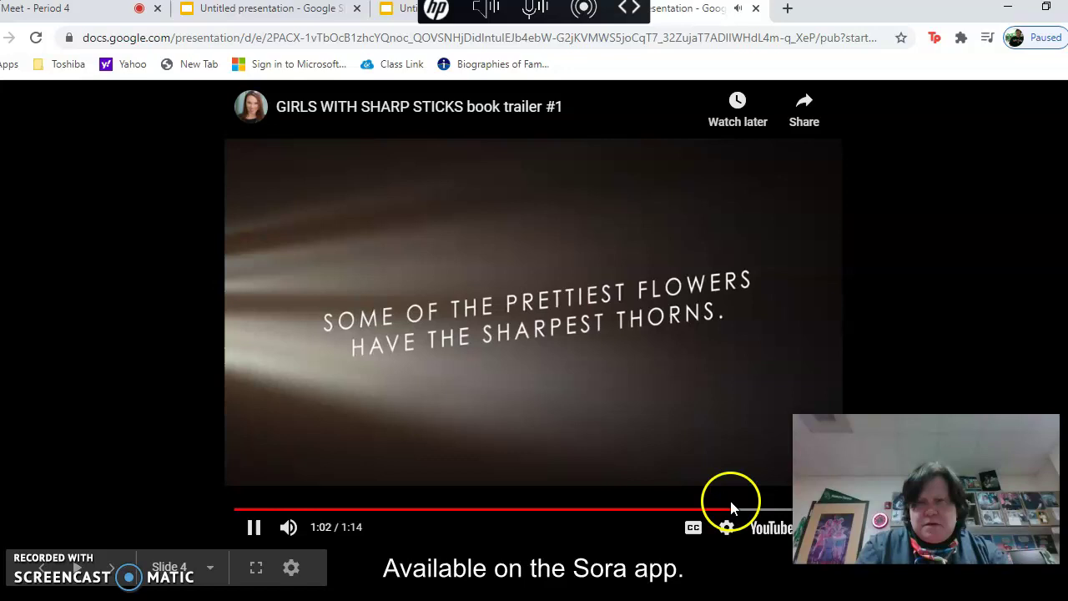
click(776, 509)
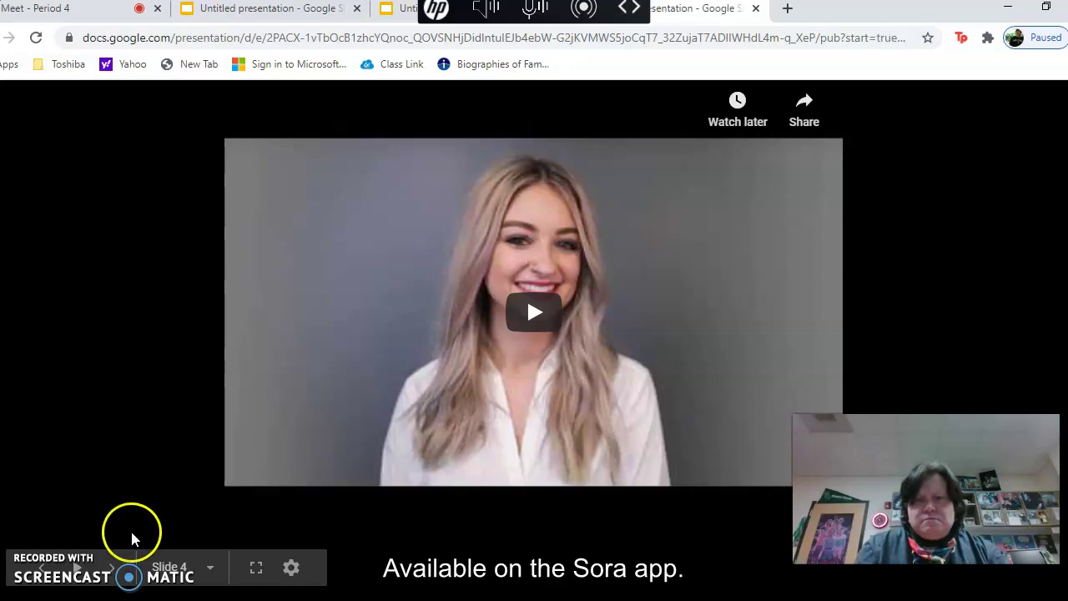
click(77, 571)
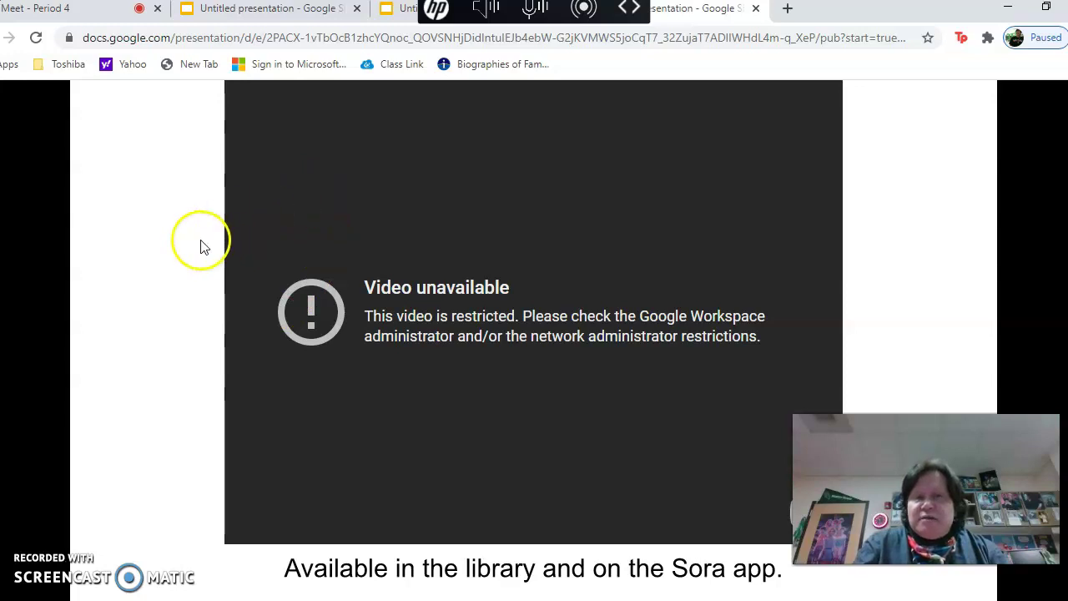
mouse_move(131, 520)
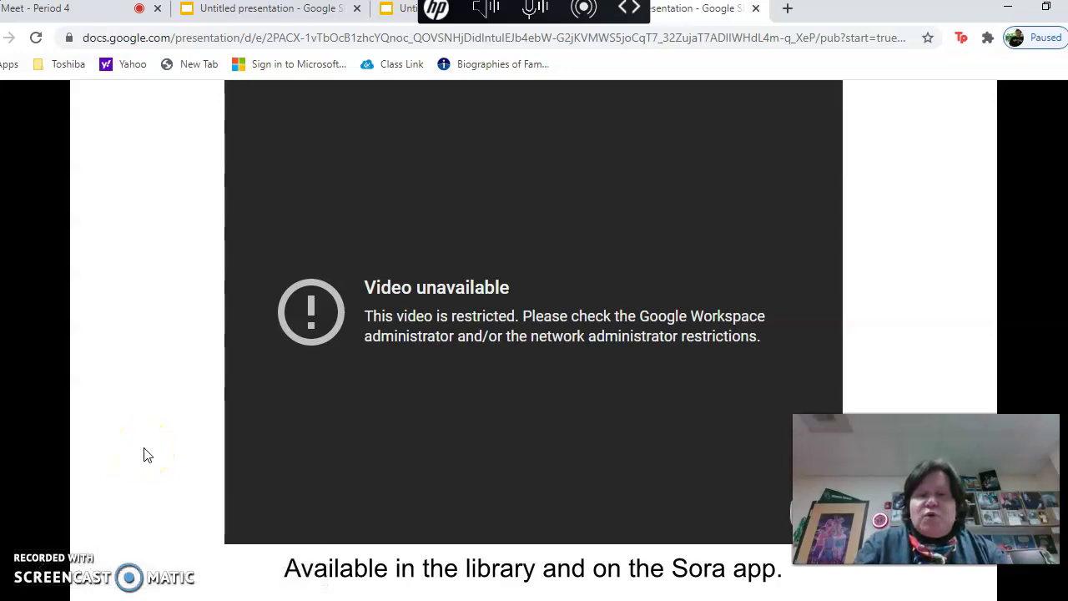
mouse_move(193, 482)
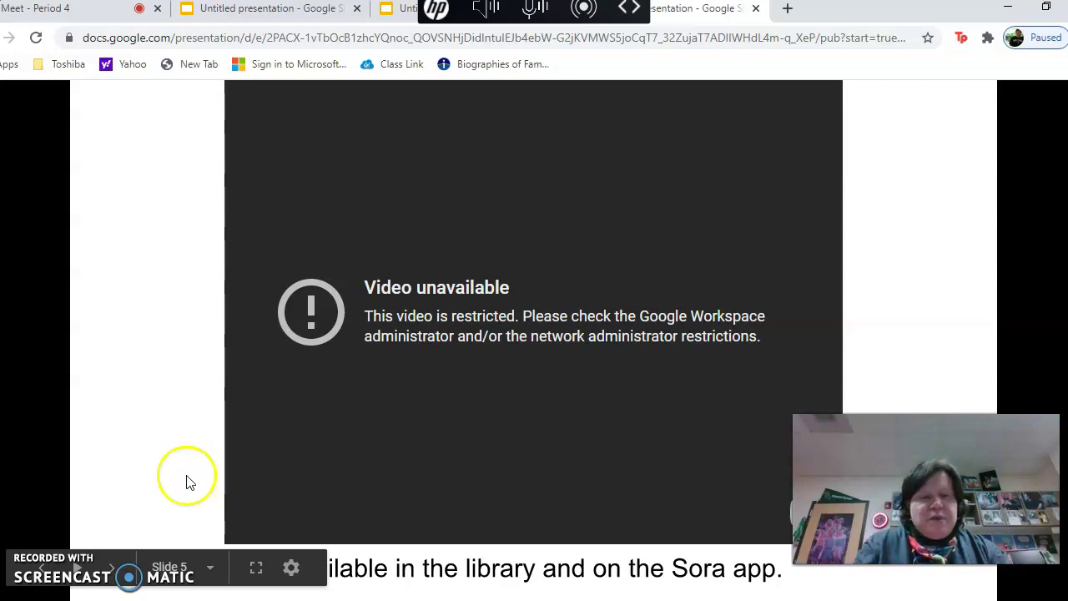
mouse_move(109, 500)
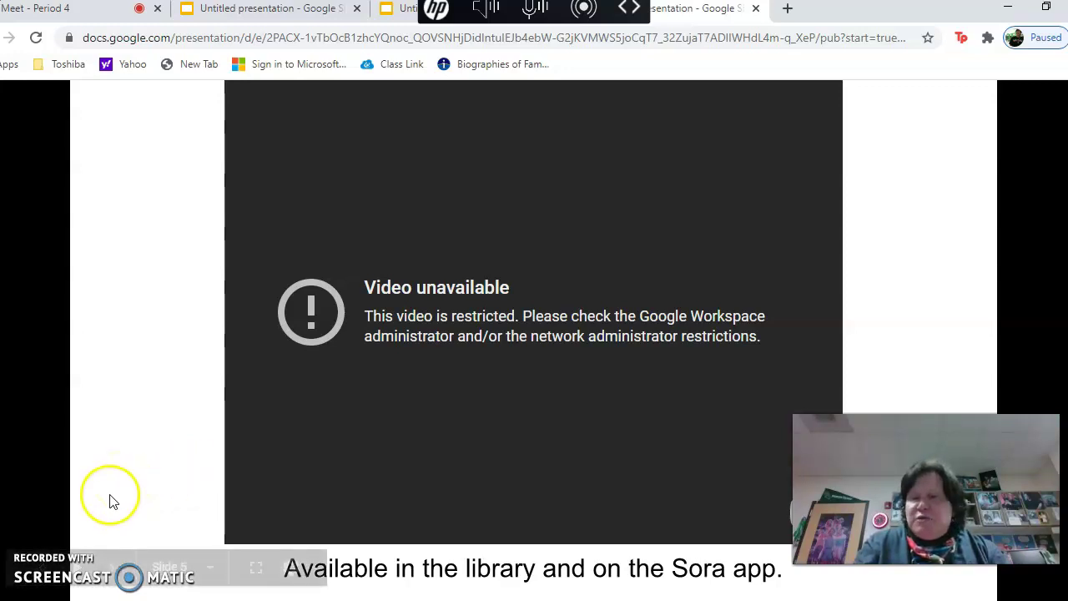